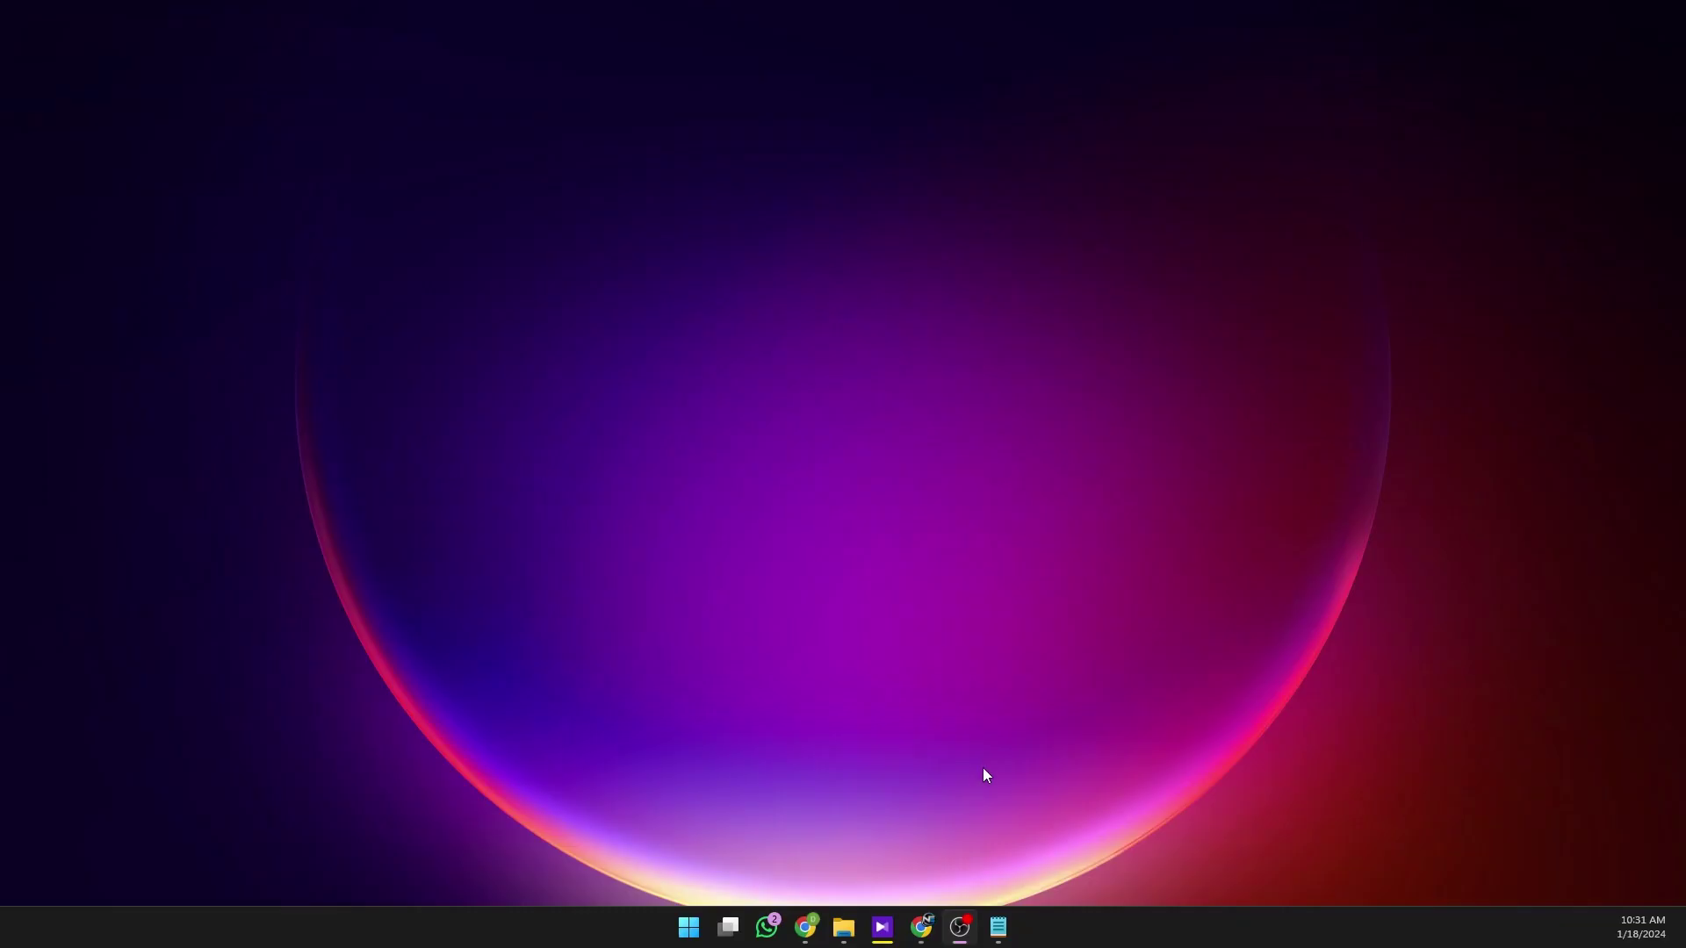
Restore the QuillBot window and sign in to QuillBot with a Google account.
{"action": "left_click", "coordinate": [923, 942]}
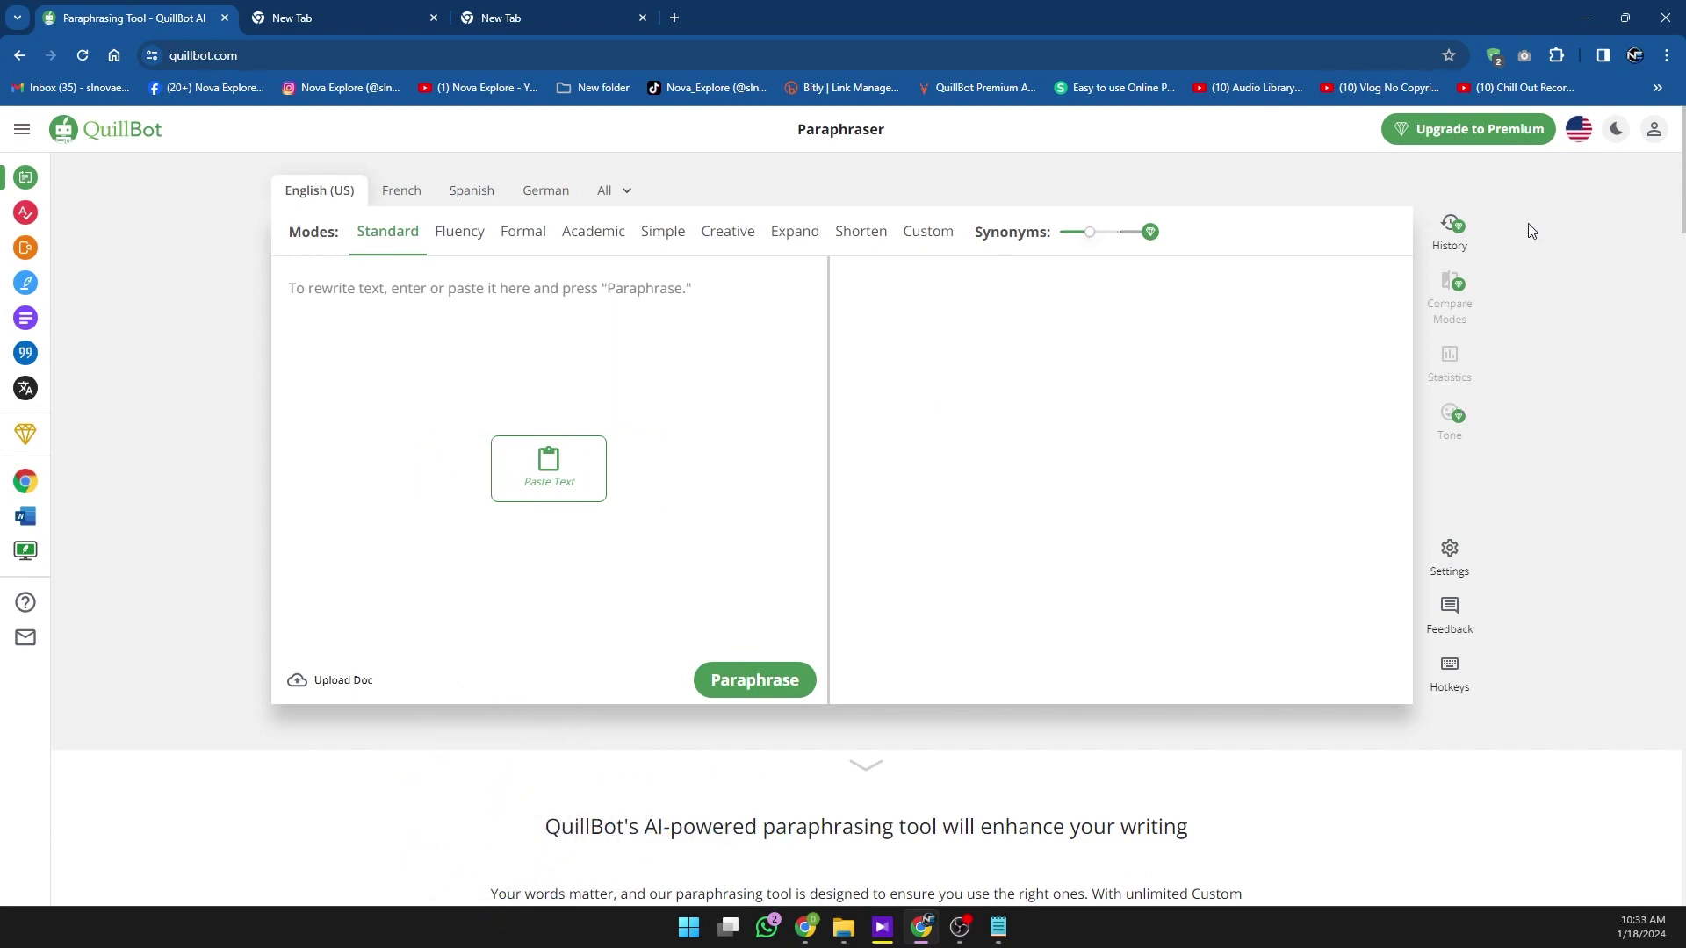
{"action": "left_click", "coordinate": [1656, 133]}
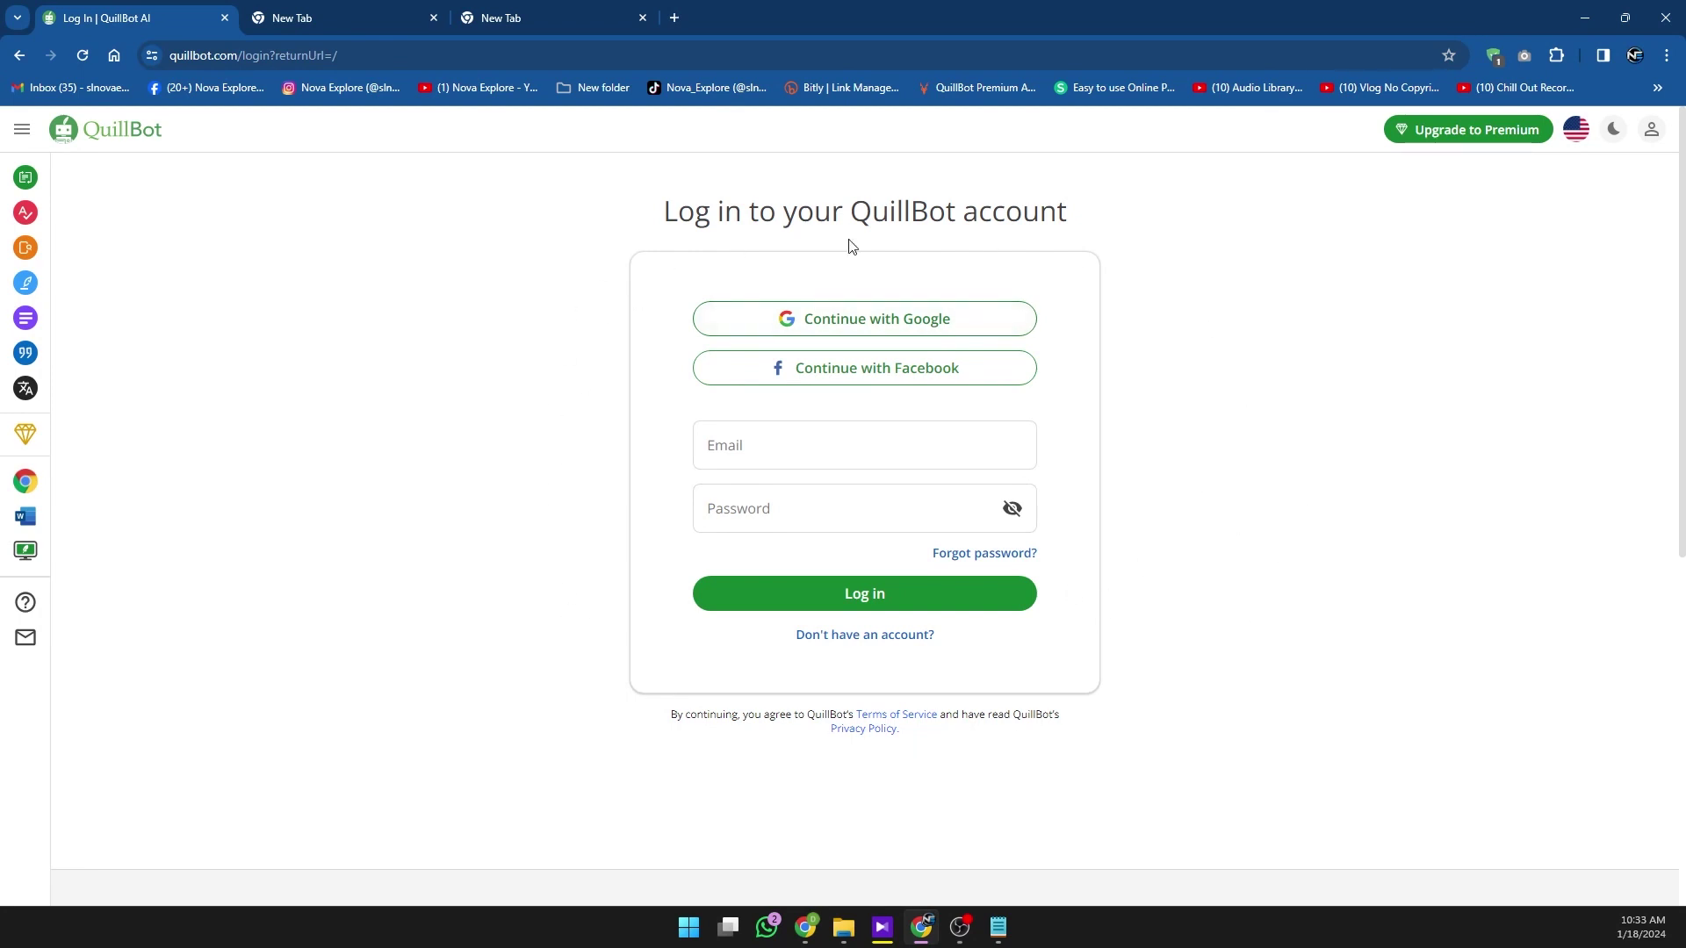
{"action": "left_click", "coordinate": [856, 647]}
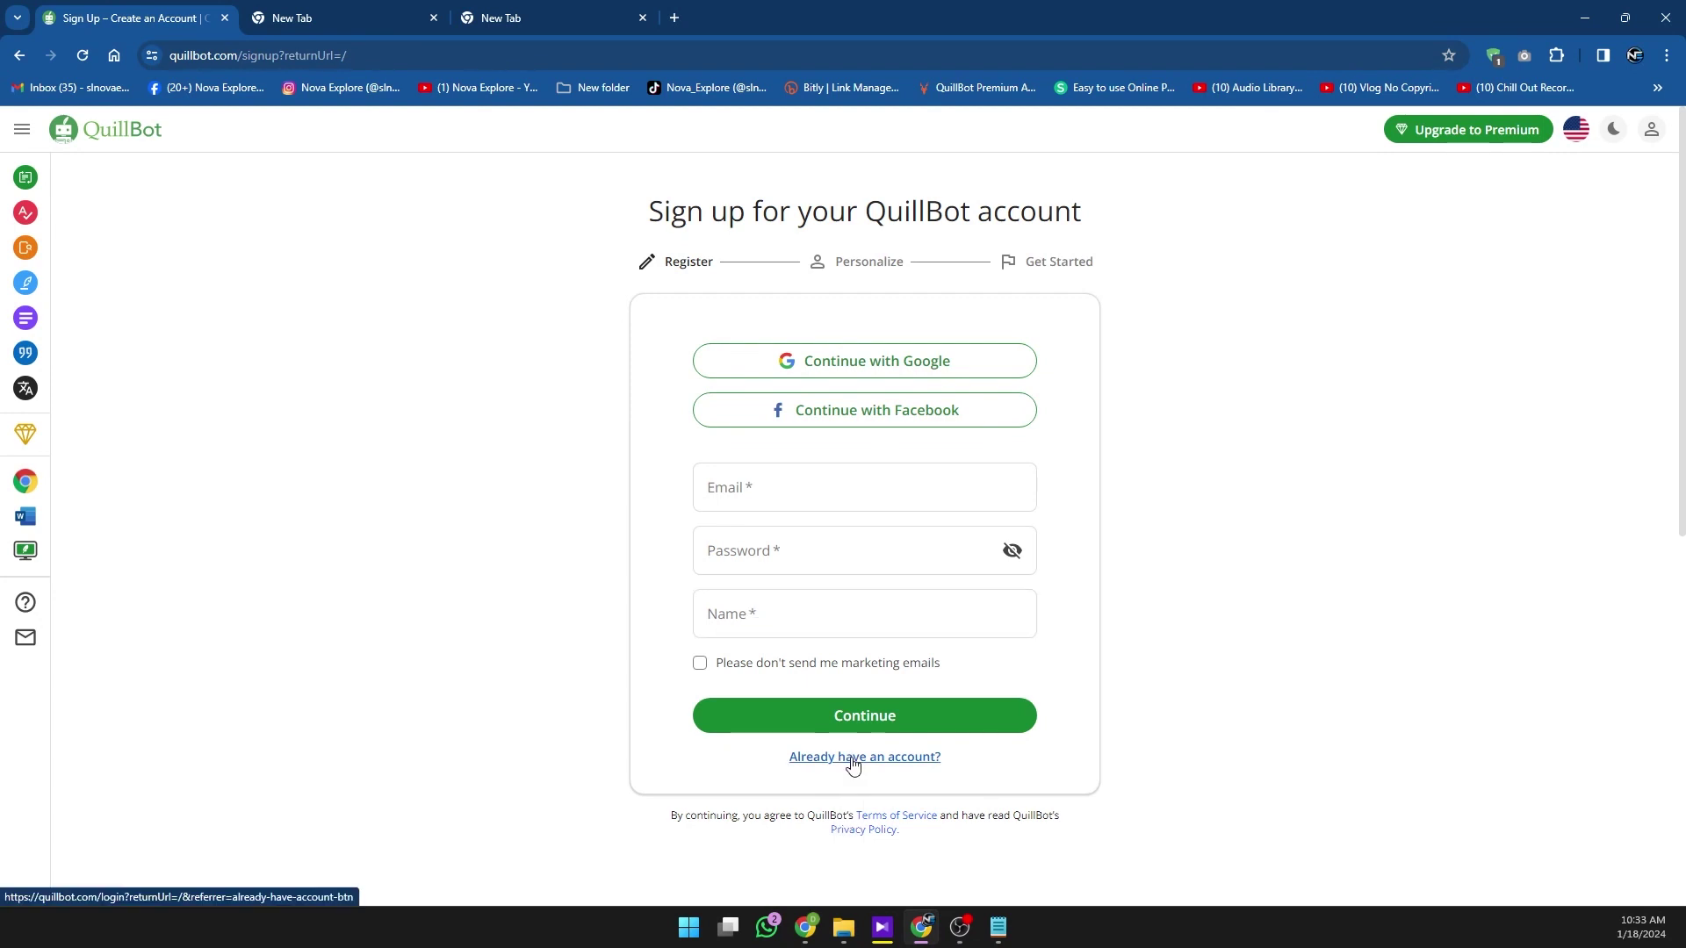
{"action": "left_click", "coordinate": [852, 760]}
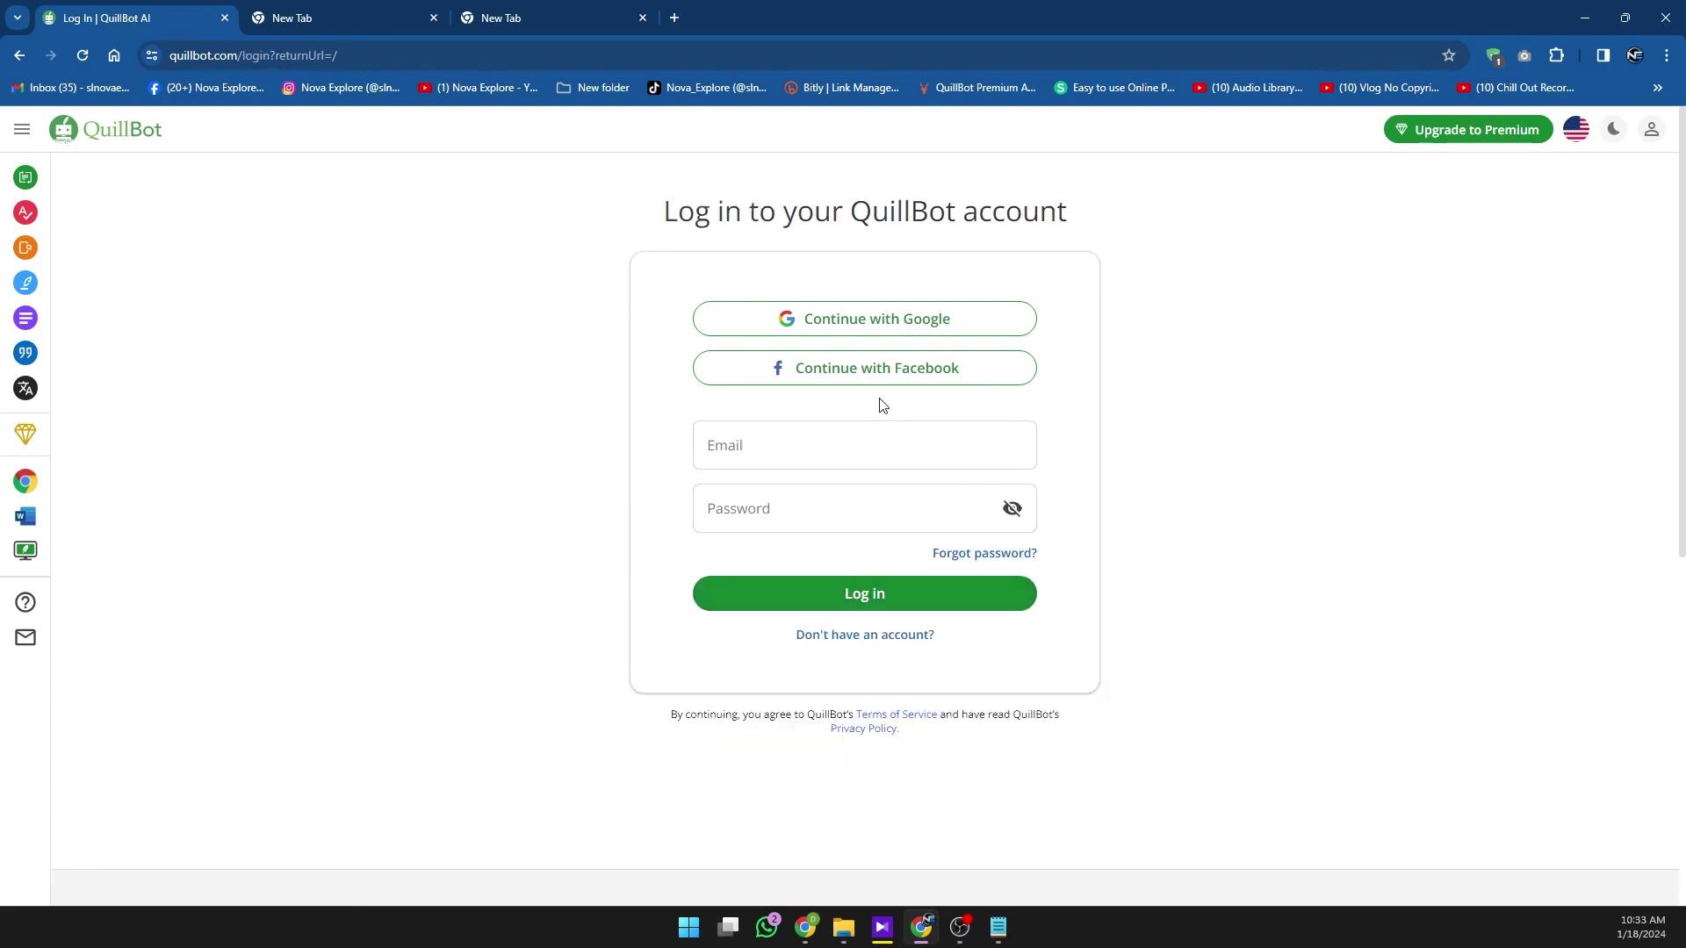
{"action": "left_click", "coordinate": [863, 322]}
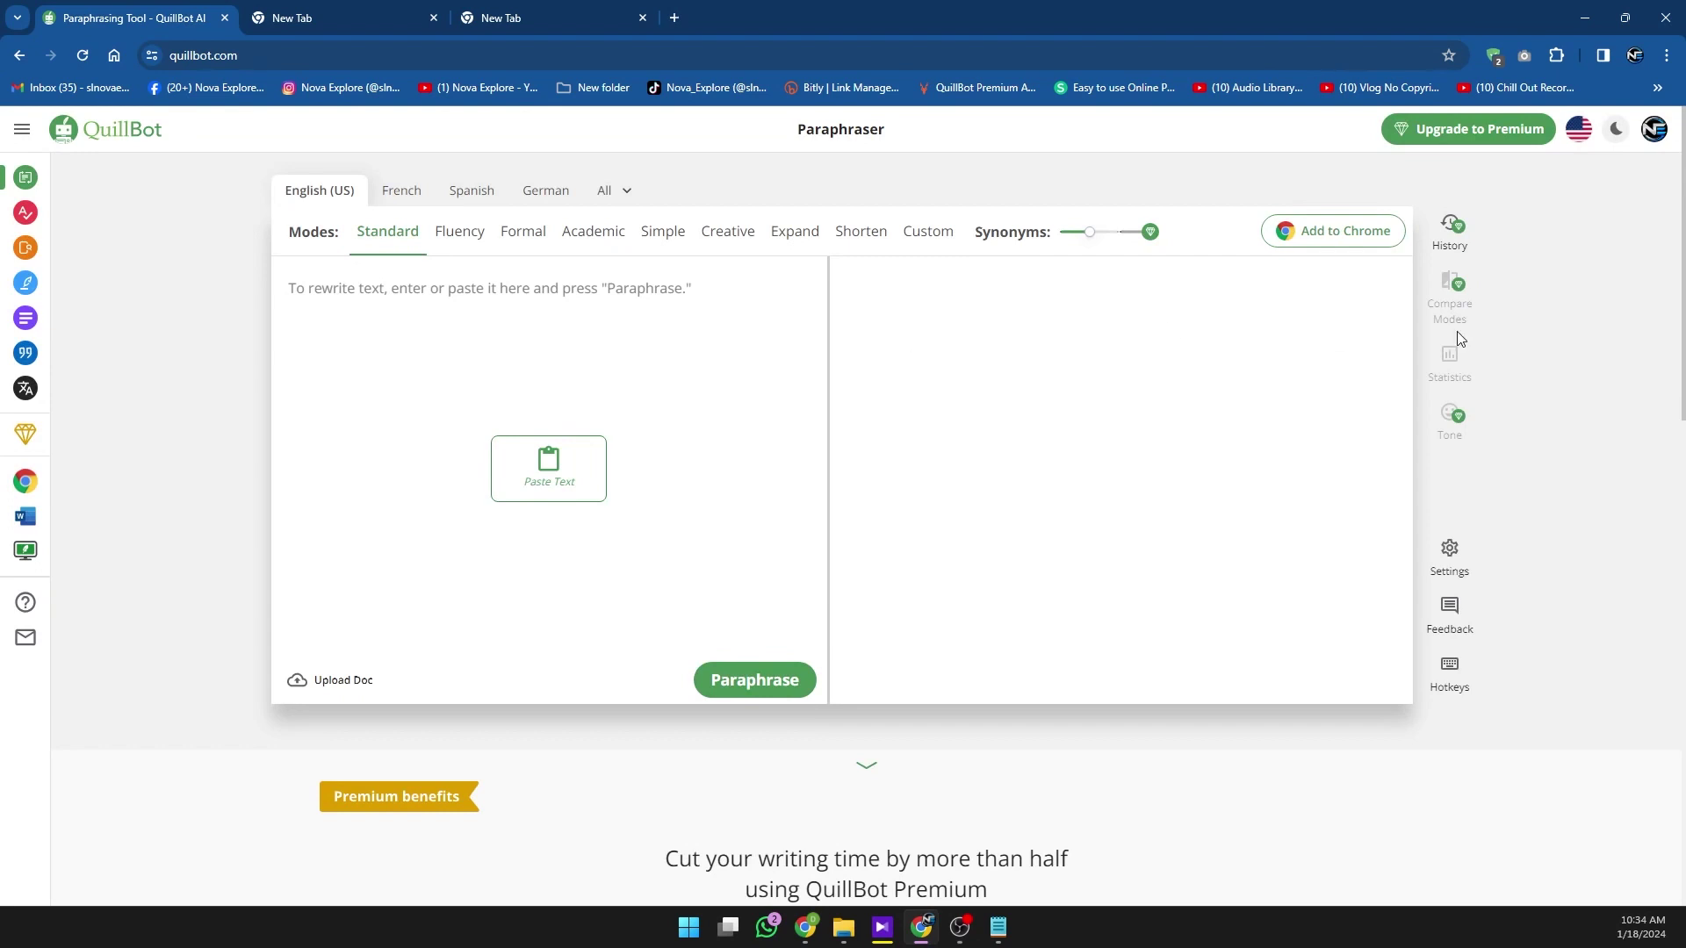
{"action": "left_click", "coordinate": [1654, 129]}
Search for Tampermonkey in the new tab and scroll to tampermonkey.net's Download section.
{"action": "left_click", "coordinate": [334, 23]}
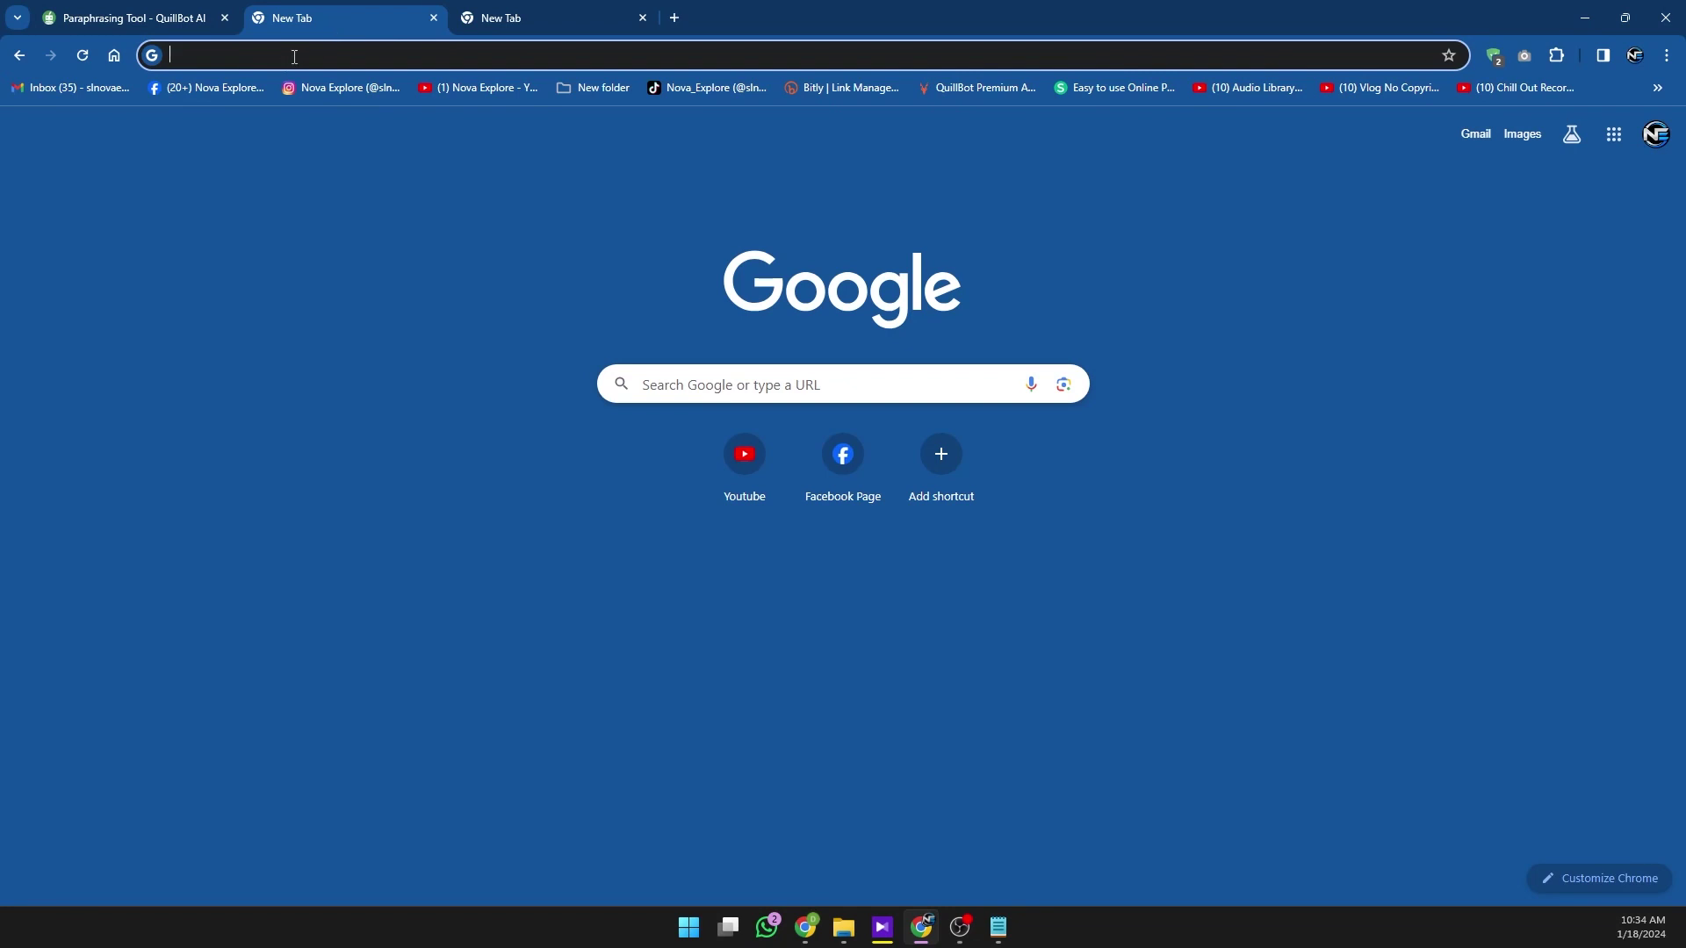
{"action": "type", "text": "Te"}
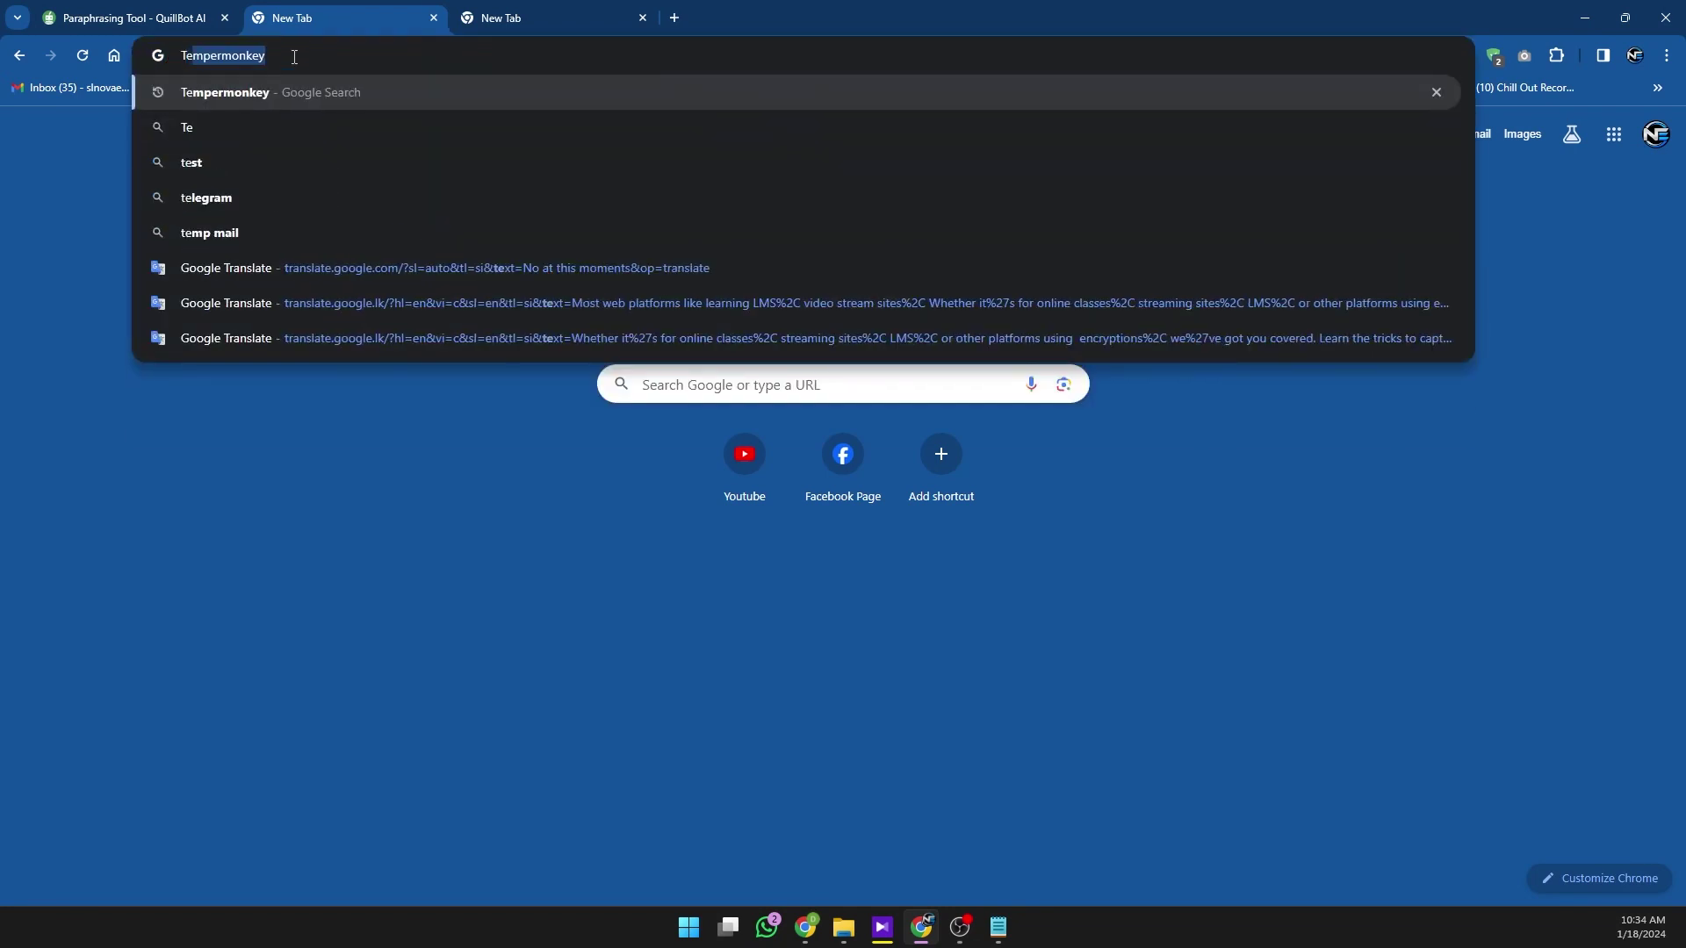
{"action": "type", "text": "m"}
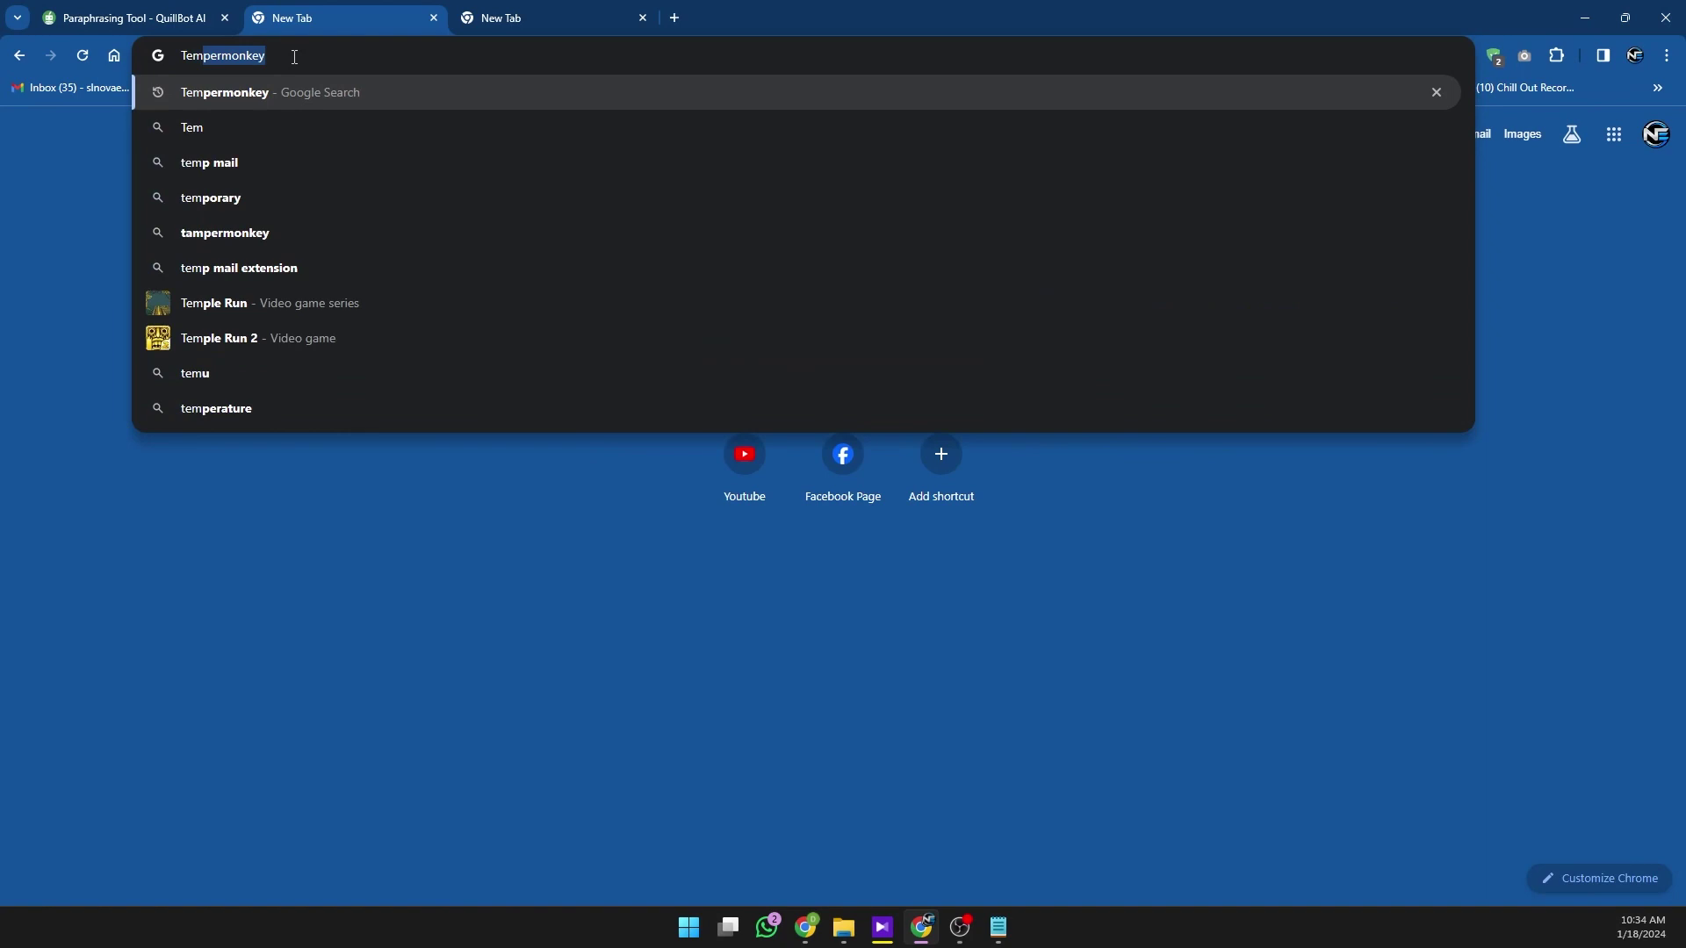
{"action": "key", "text": "Return"}
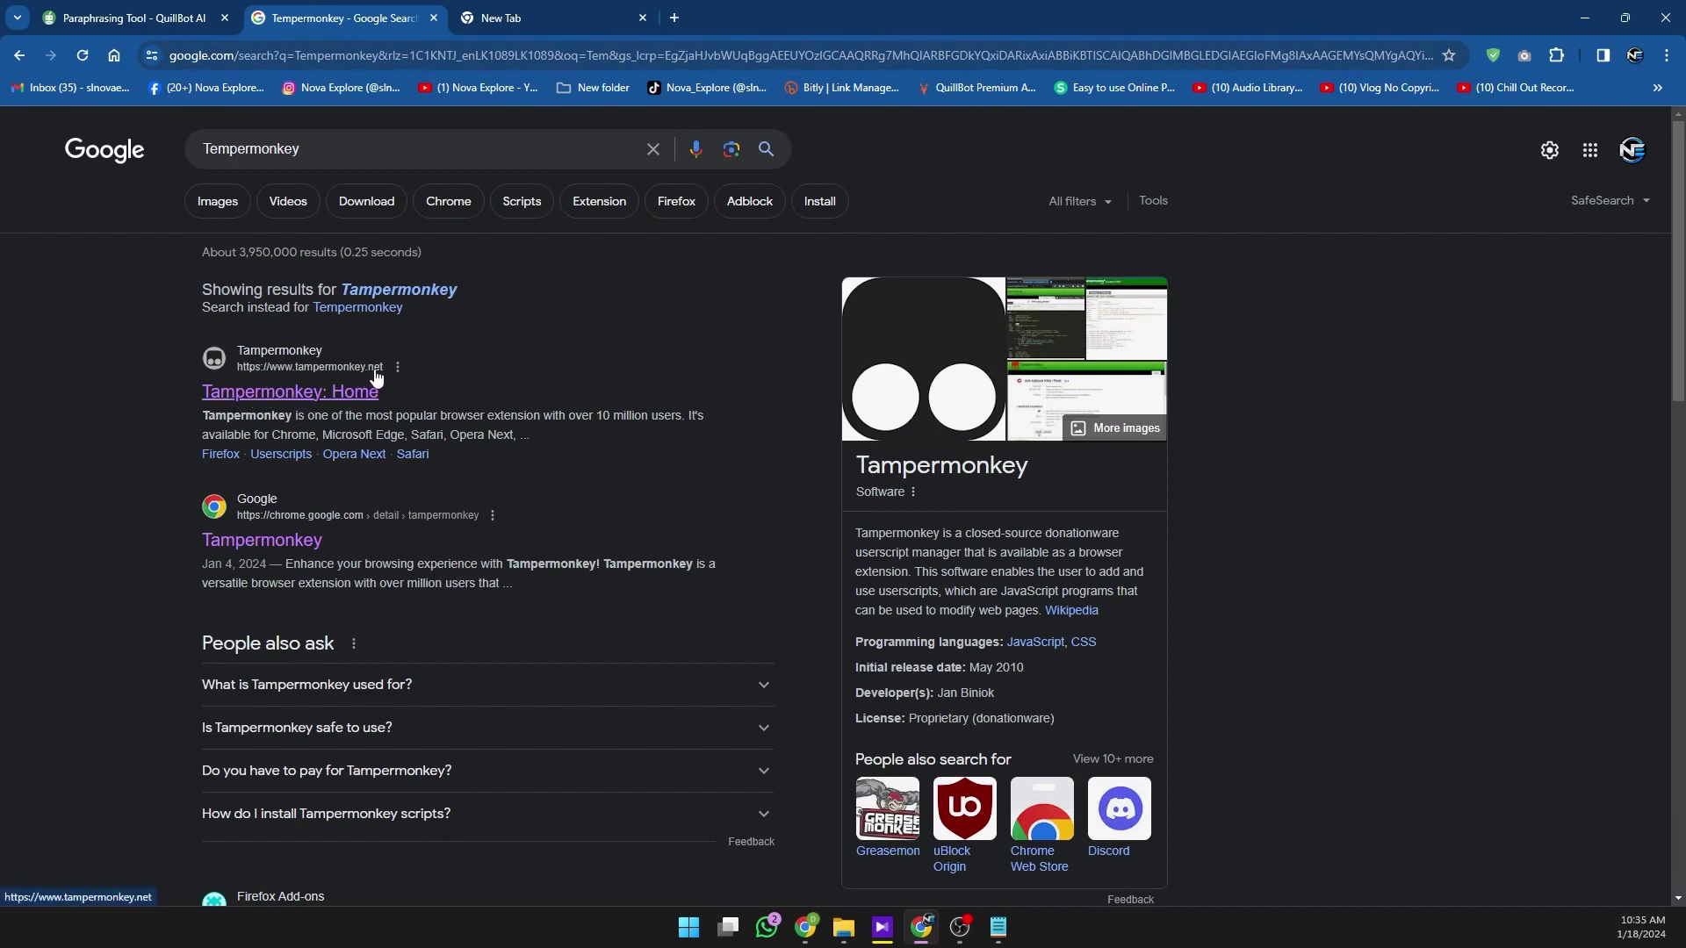
{"action": "left_click", "coordinate": [289, 399]}
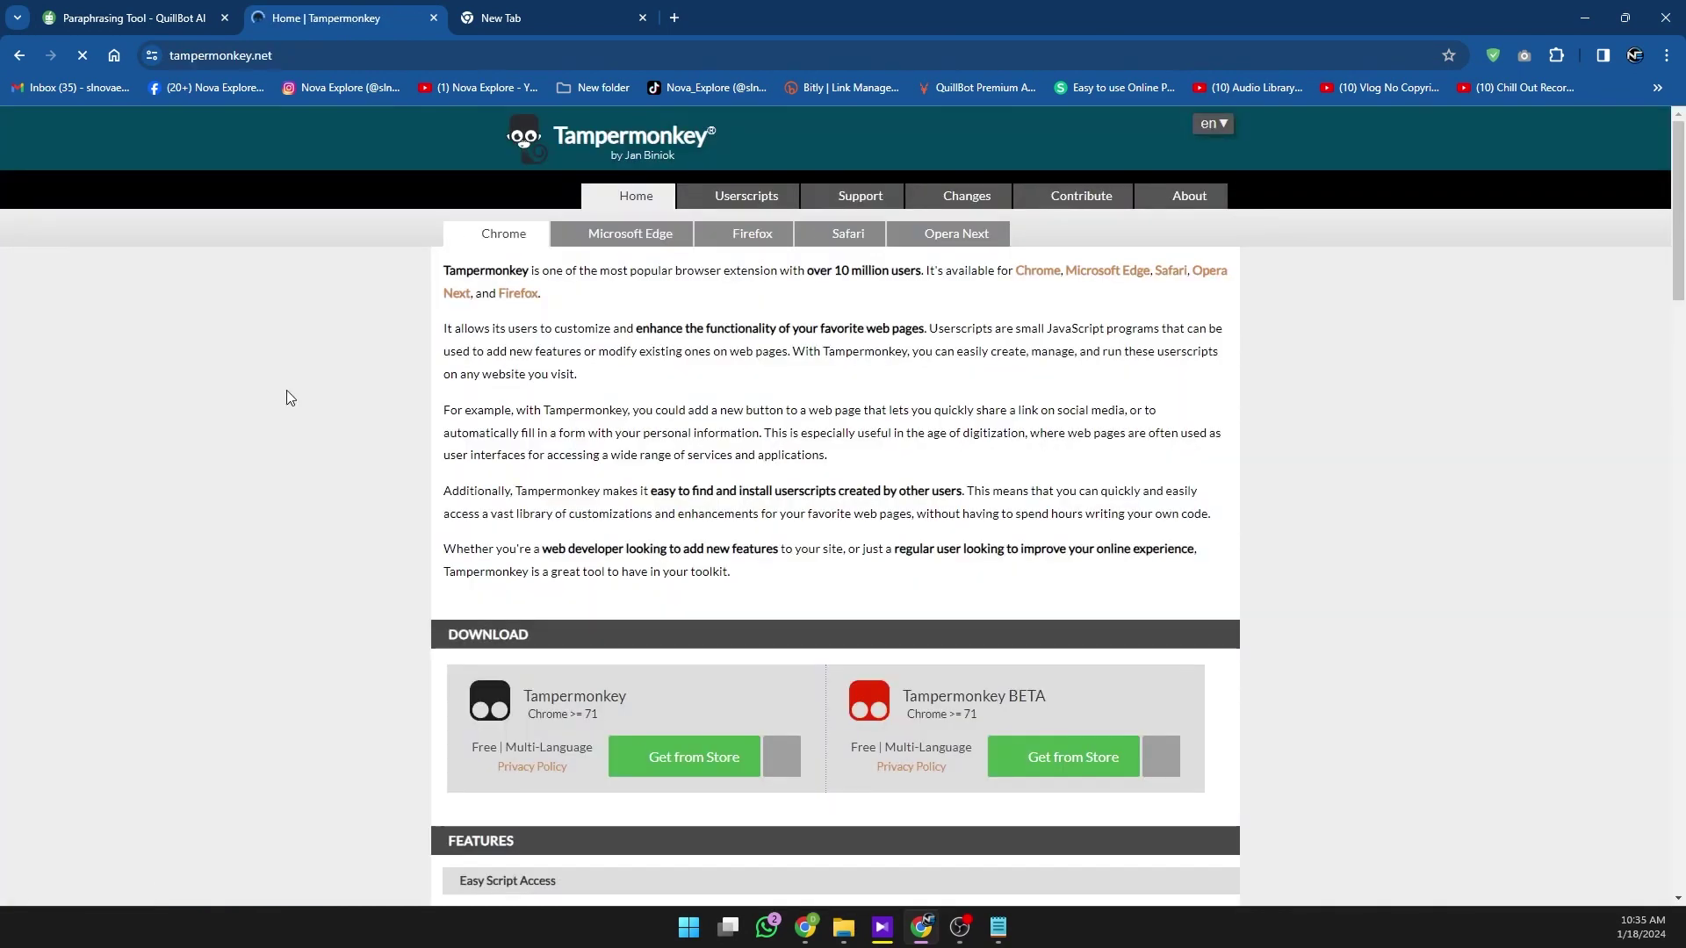
{"action": "scroll", "coordinate": [1192, 367], "scroll_direction": "down", "scroll_amount": 3}
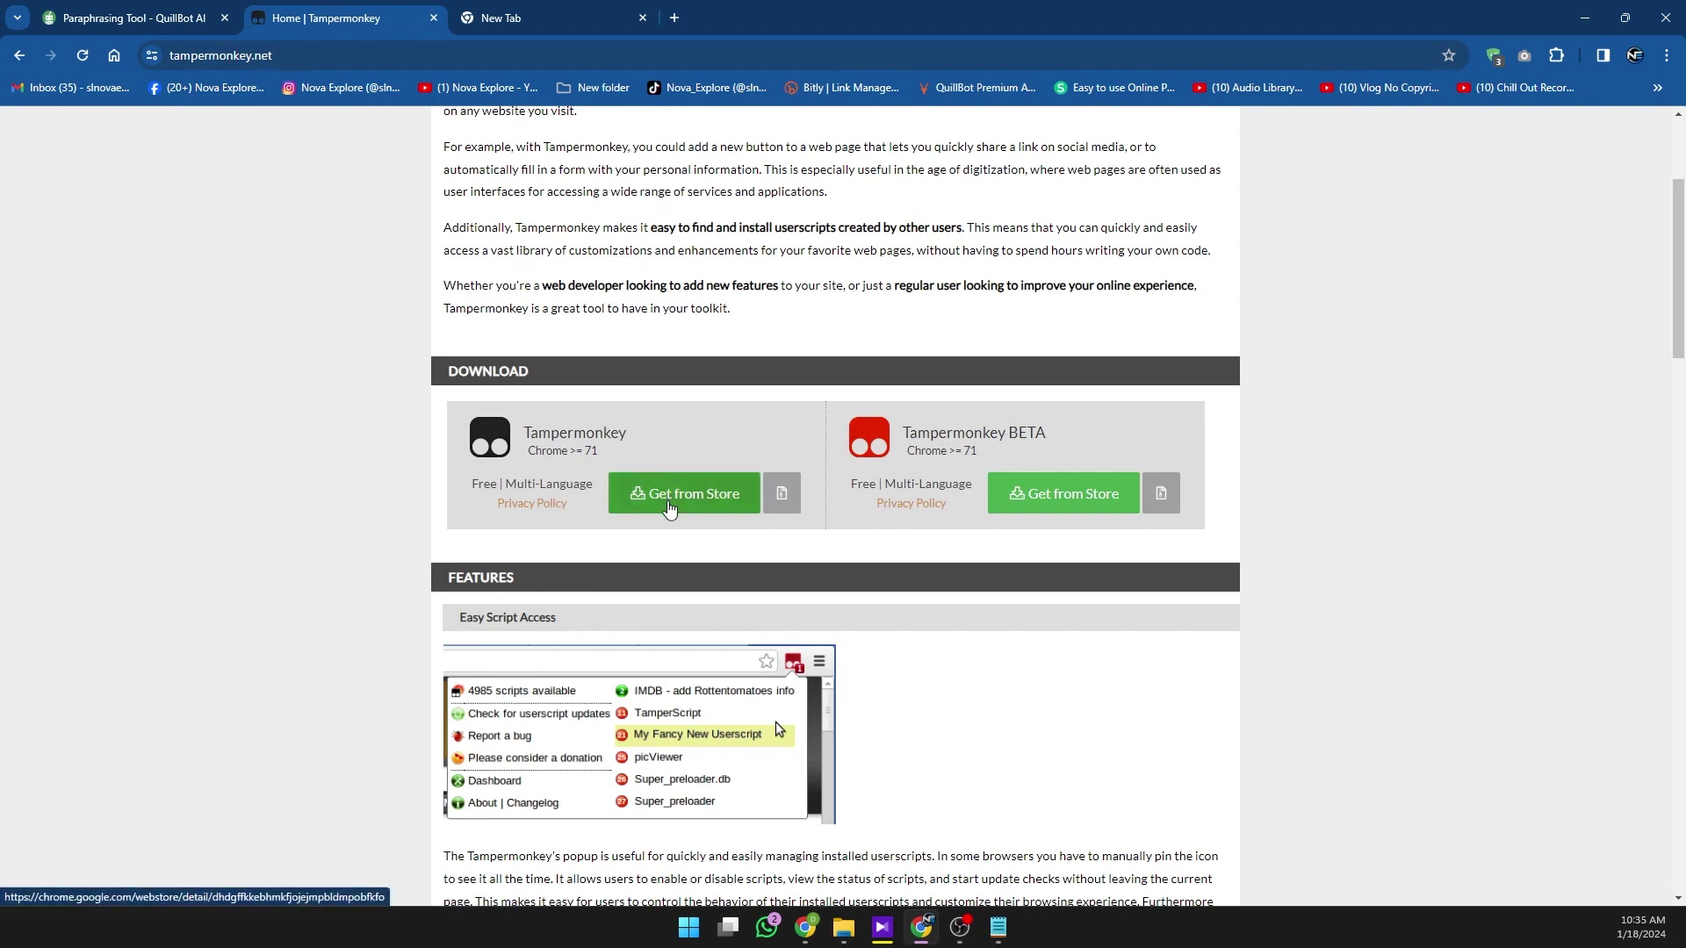
Add the Tampermonkey extension to Chrome from its Chrome Web Store listing.
{"action": "left_click", "coordinate": [680, 496]}
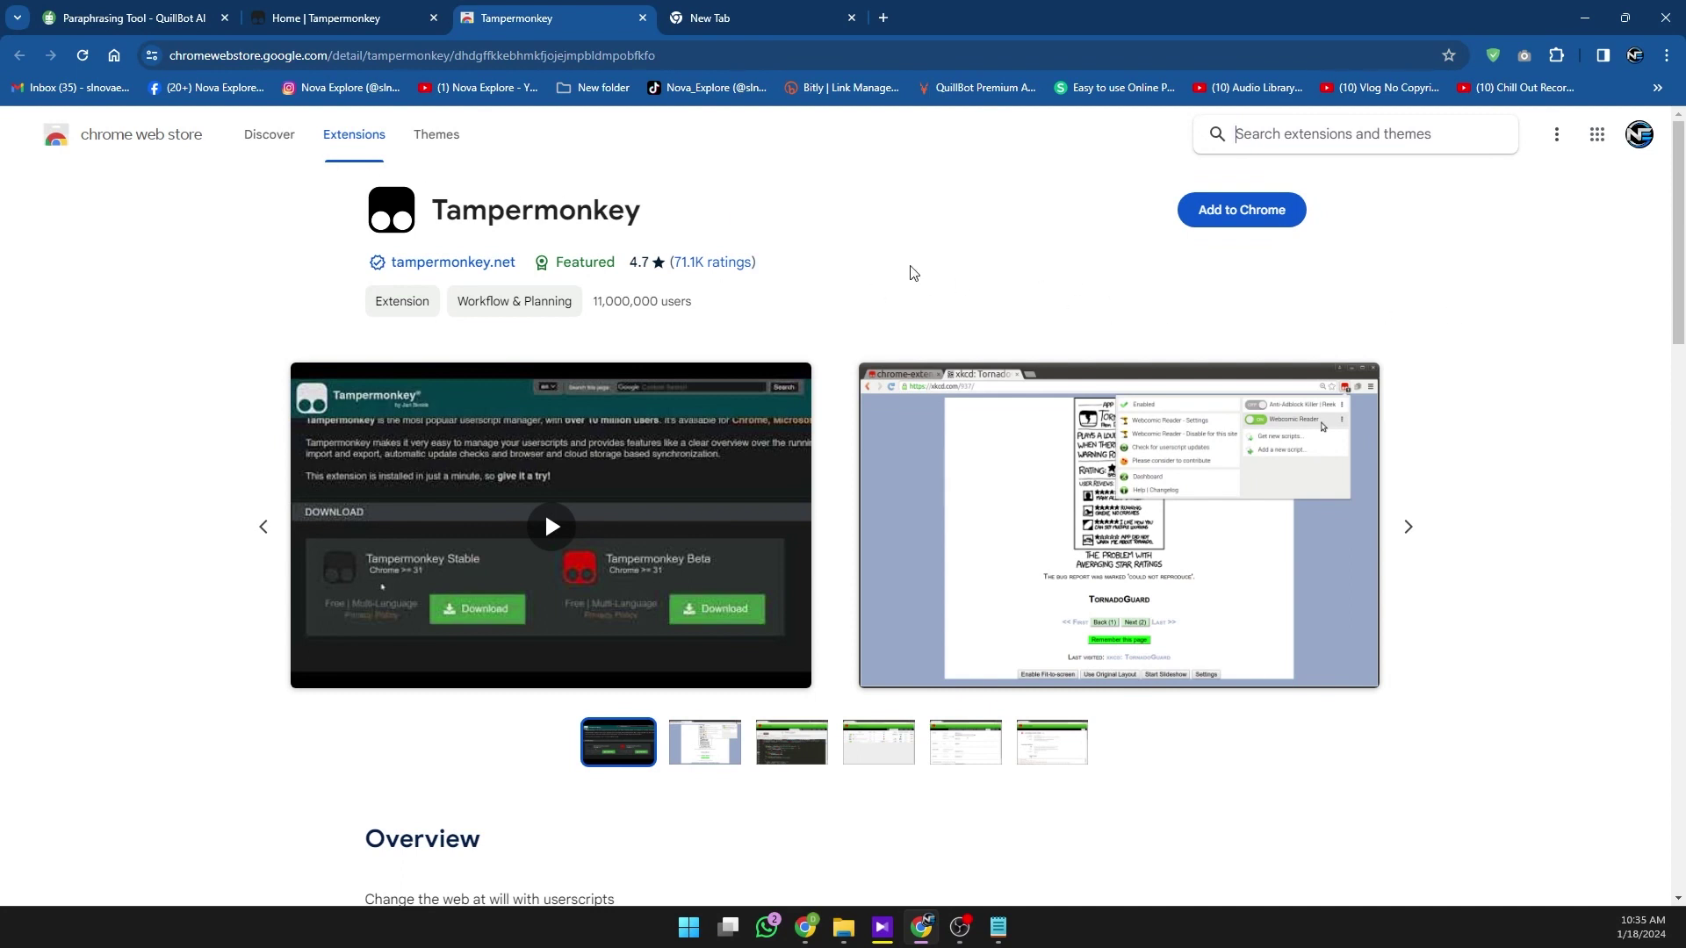
{"action": "left_click", "coordinate": [1239, 211]}
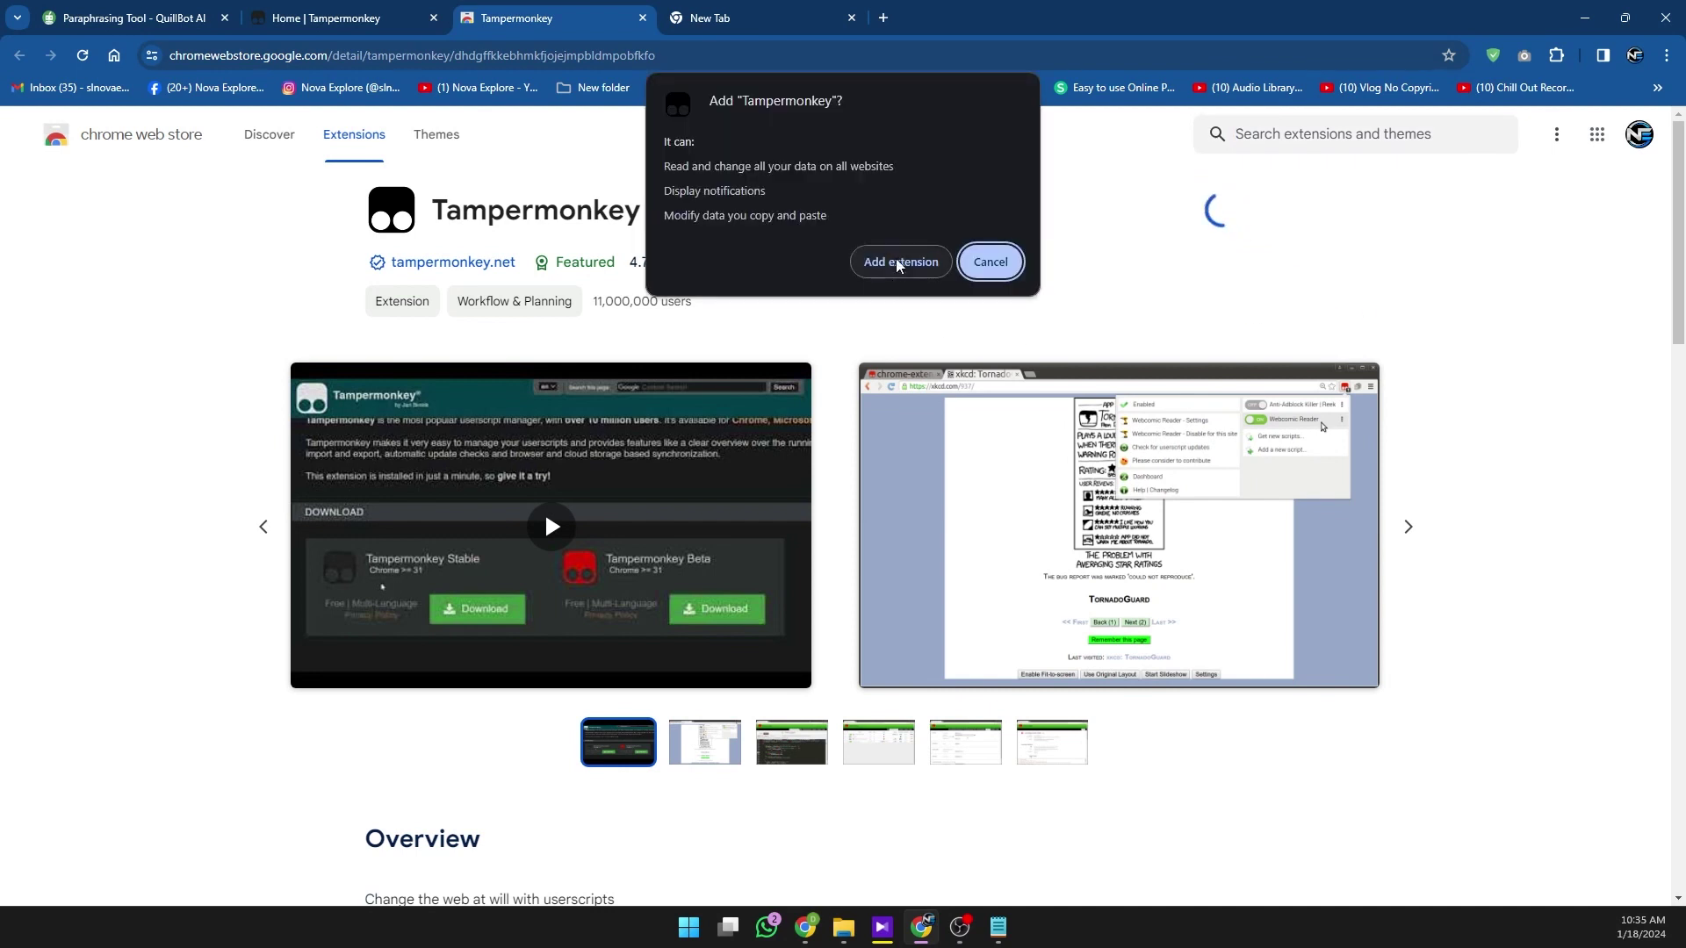
{"action": "left_click", "coordinate": [899, 262]}
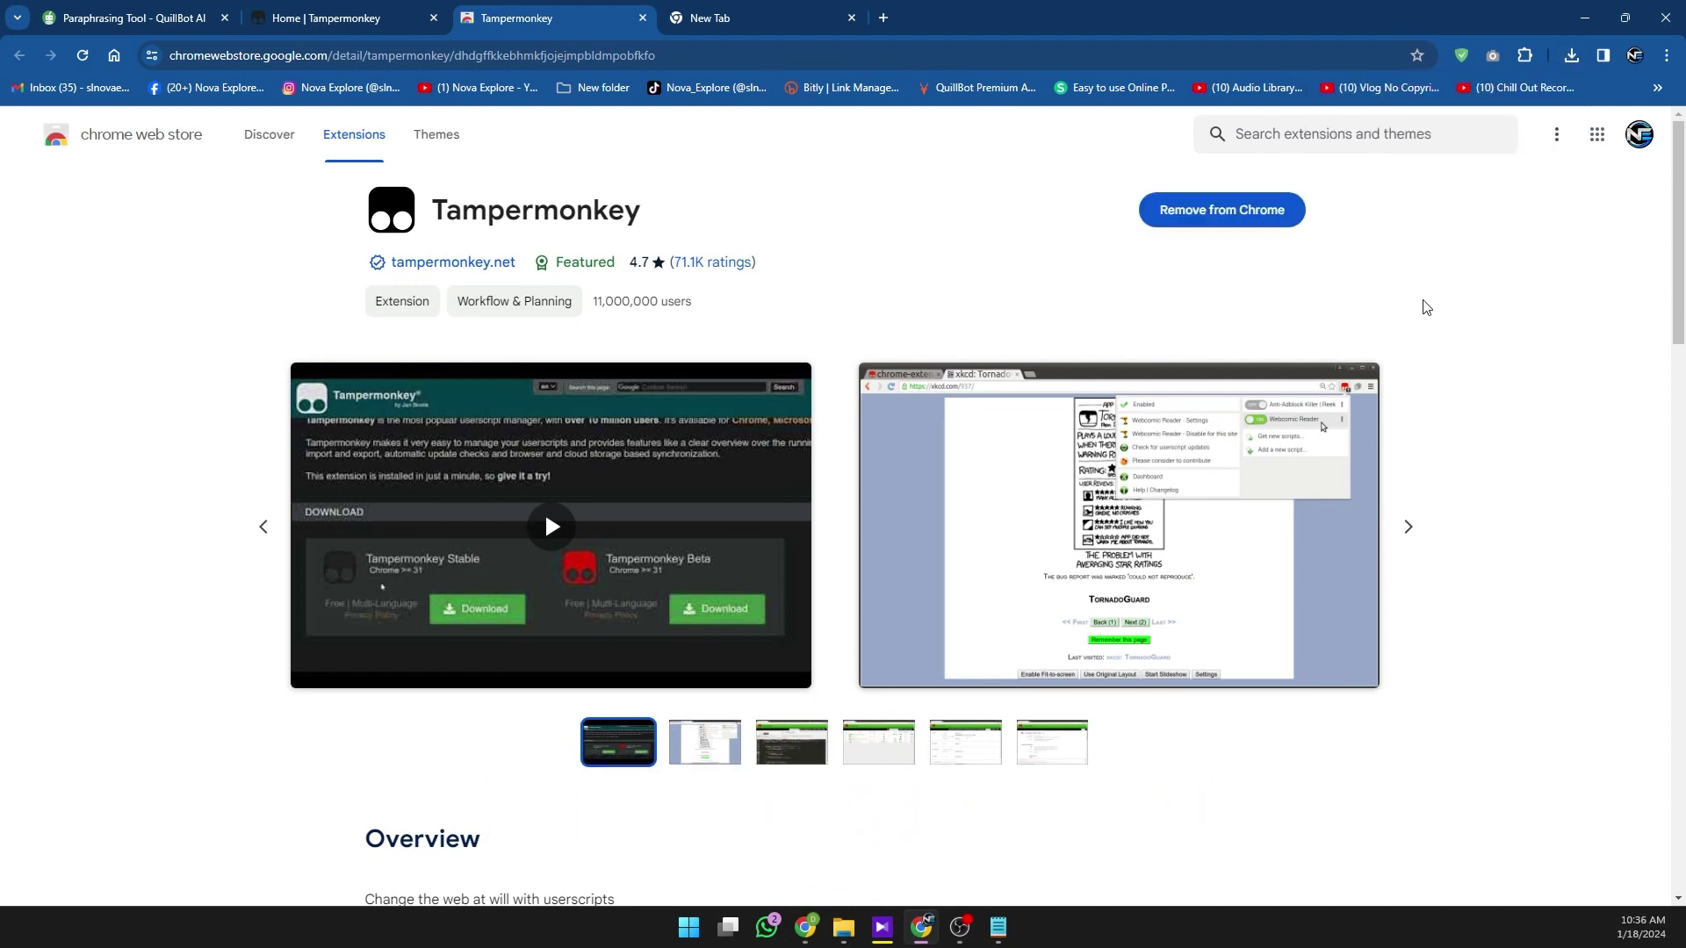
Pin Tampermonkey in Chrome's extensions menu so its icon stays visible.
{"action": "left_click", "coordinate": [1525, 57]}
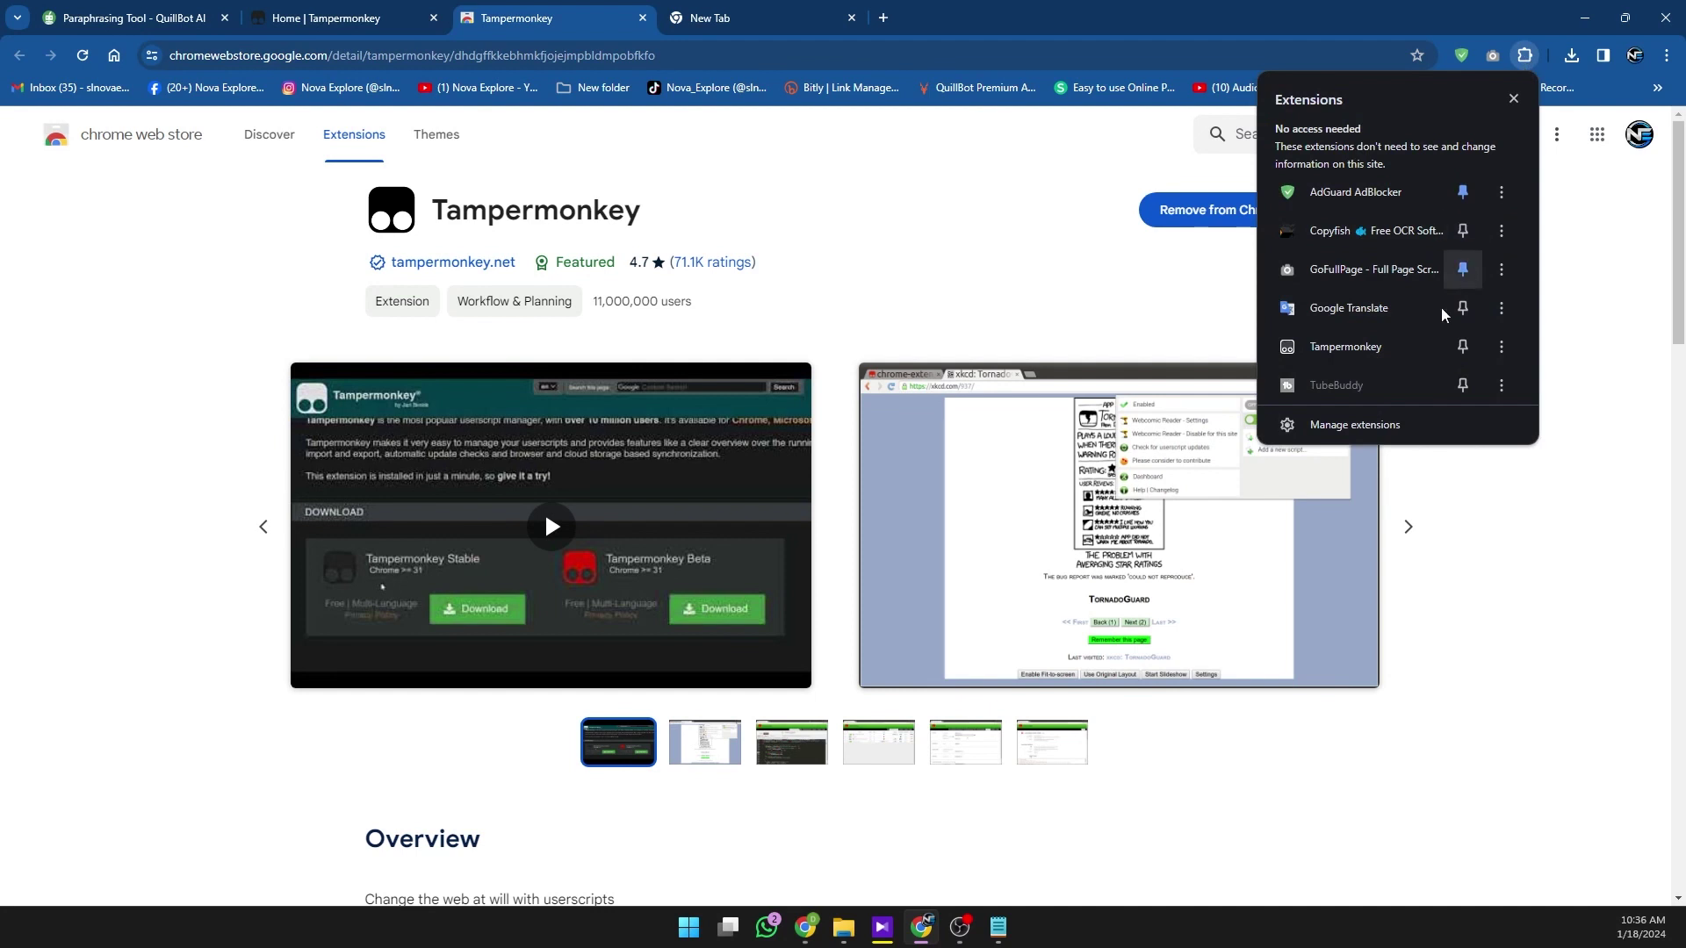
{"action": "left_click", "coordinate": [1462, 347]}
{"action": "left_click", "coordinate": [1557, 308]}
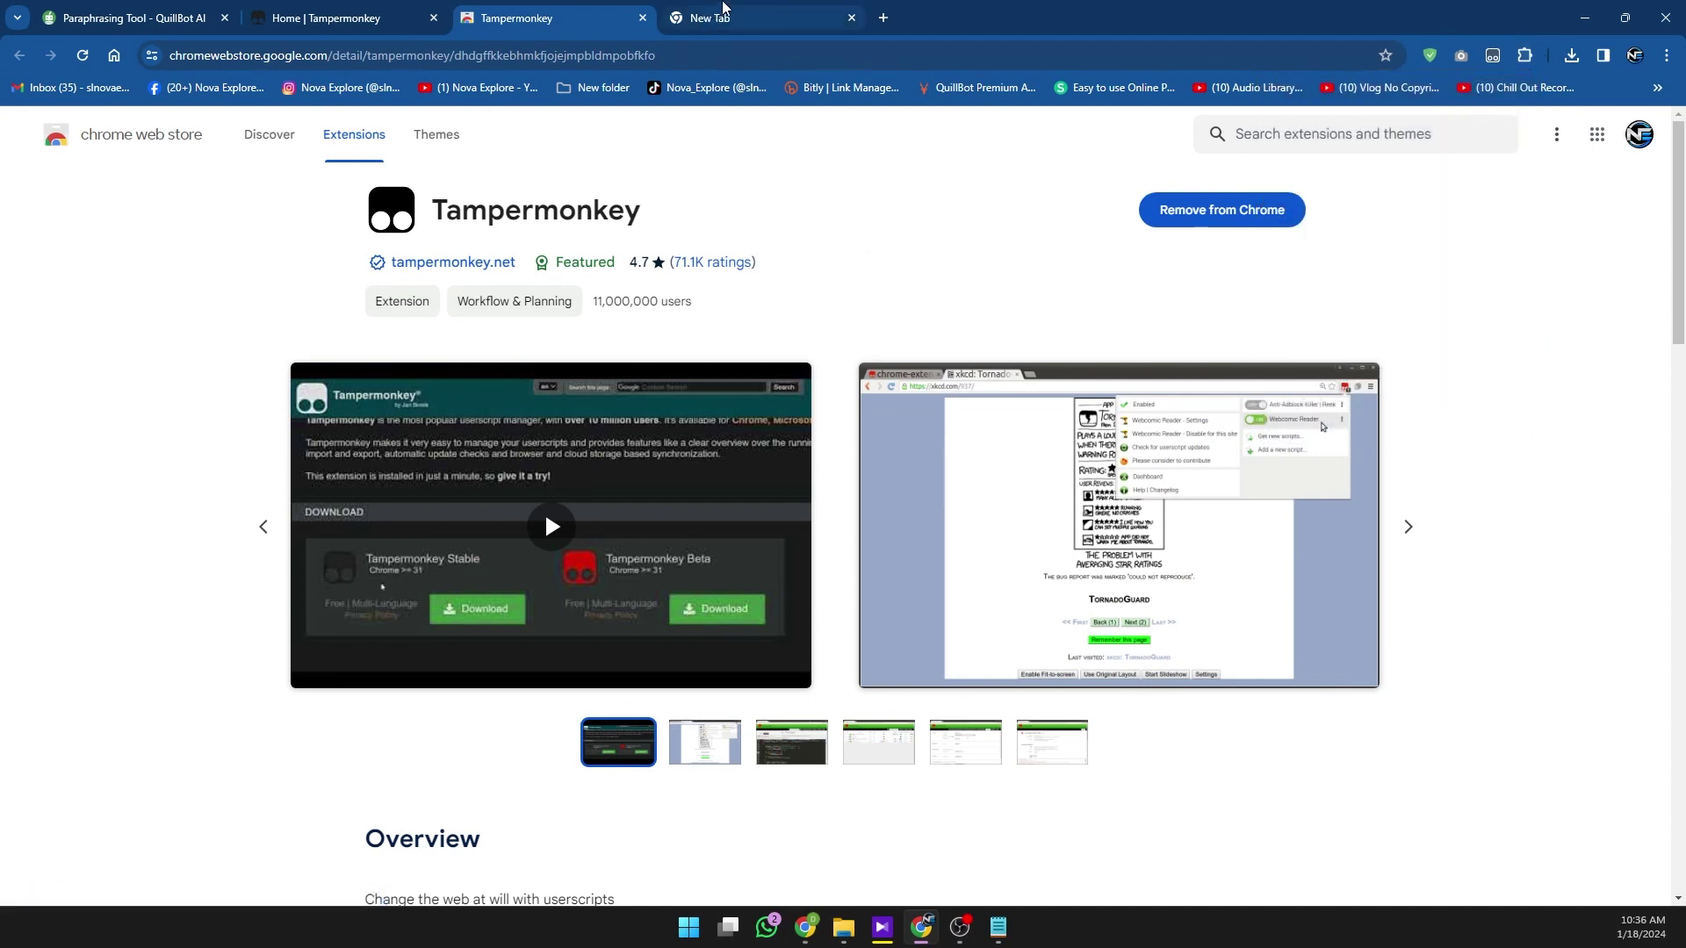
Search Google for Greasy Fork and open greasyfork.org from the results.
{"action": "left_click", "coordinate": [750, 16]}
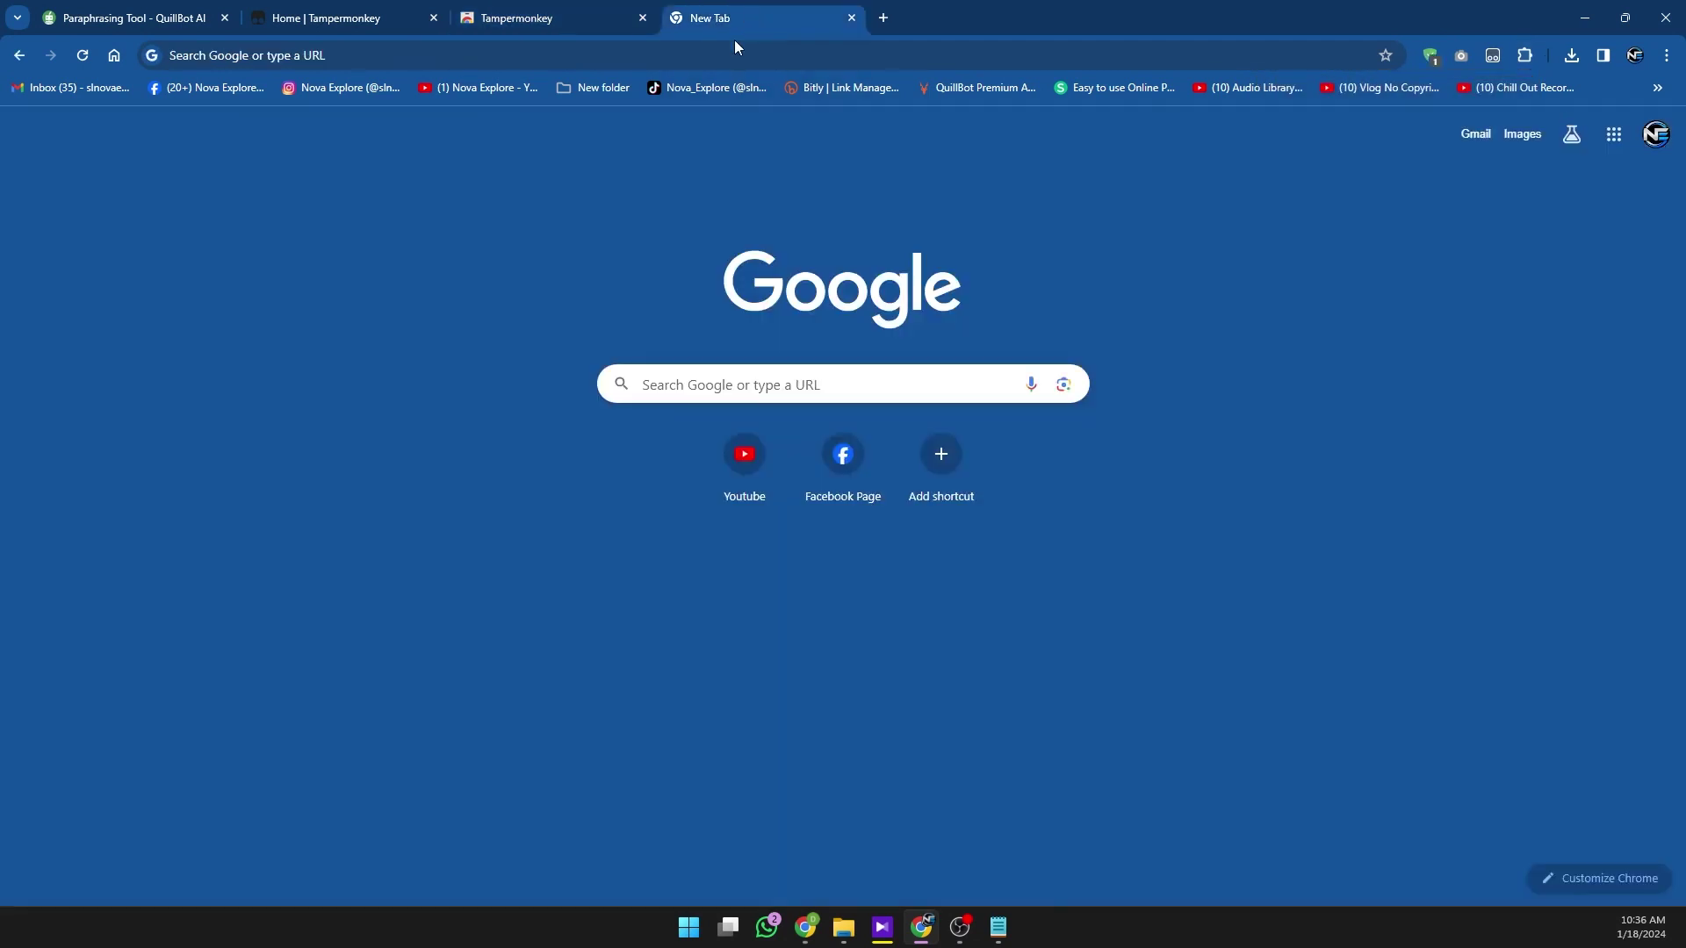
{"action": "left_click", "coordinate": [702, 374]}
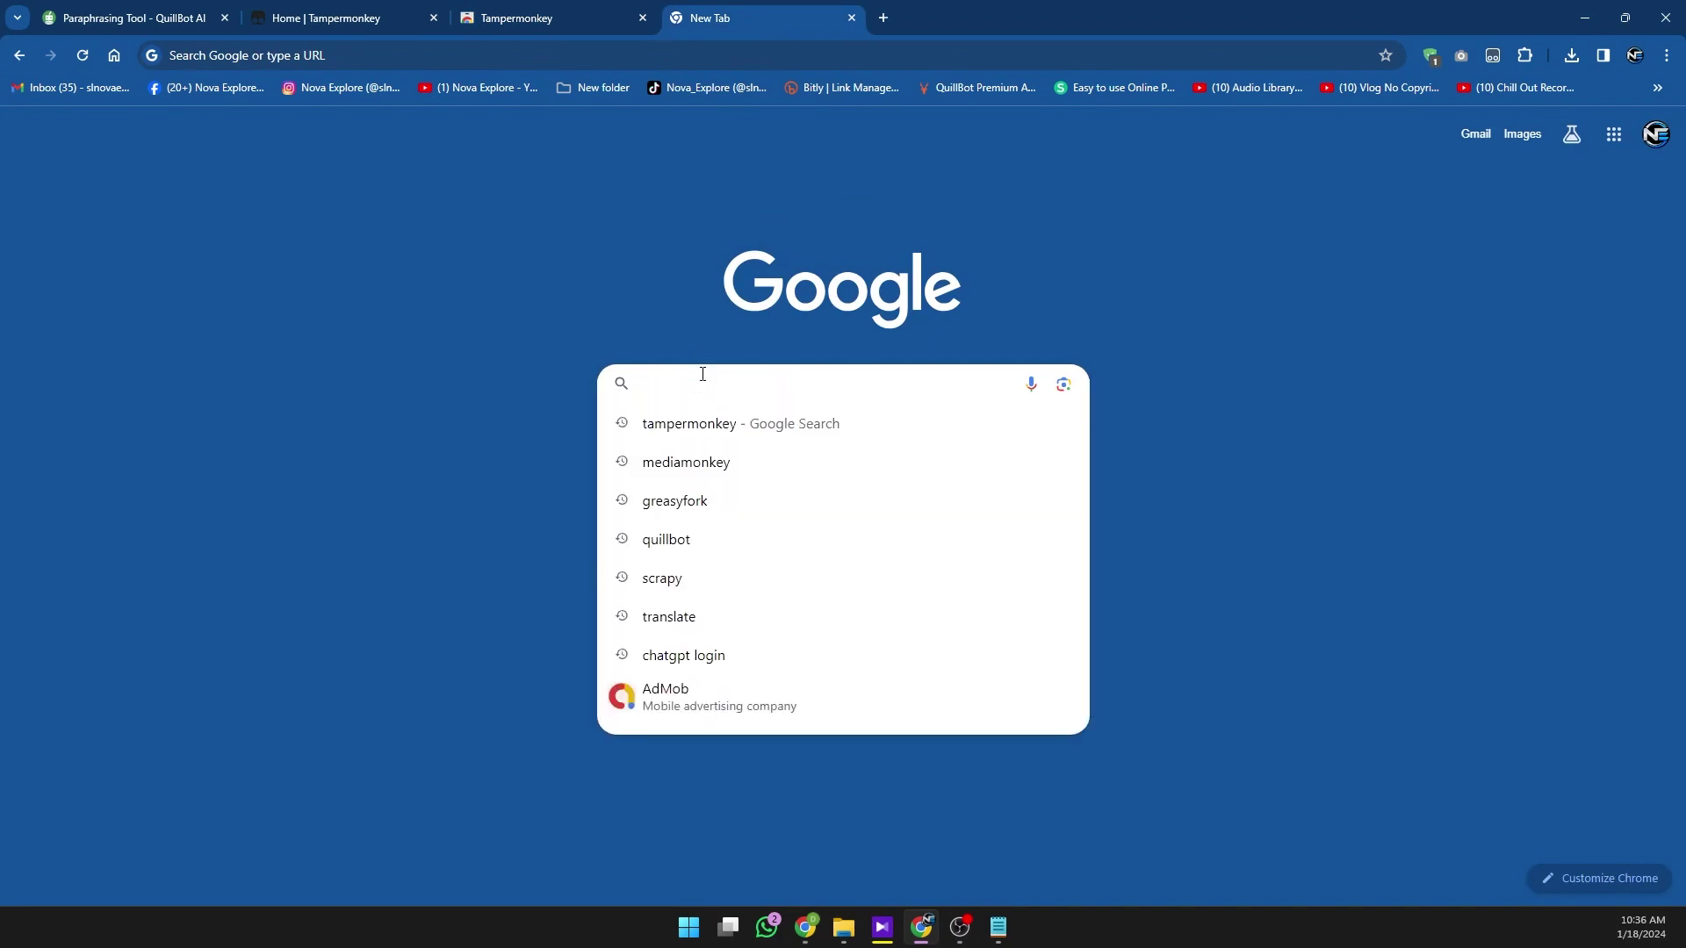
{"action": "type", "text": "Greasy"}
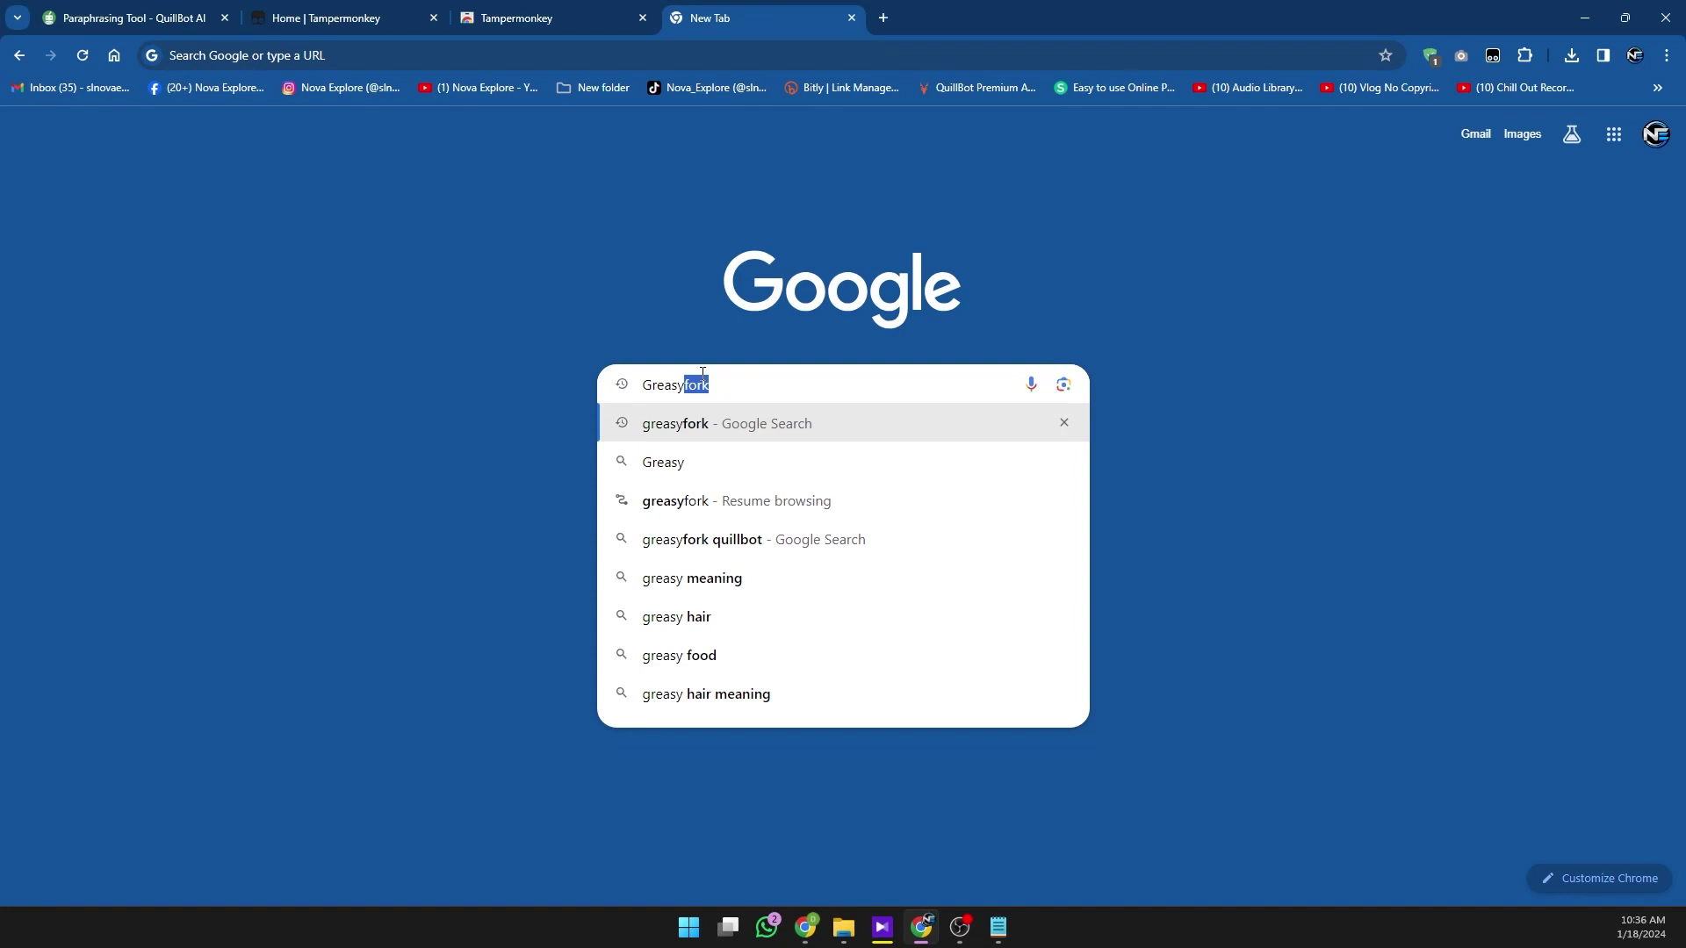
{"action": "key", "text": "Return"}
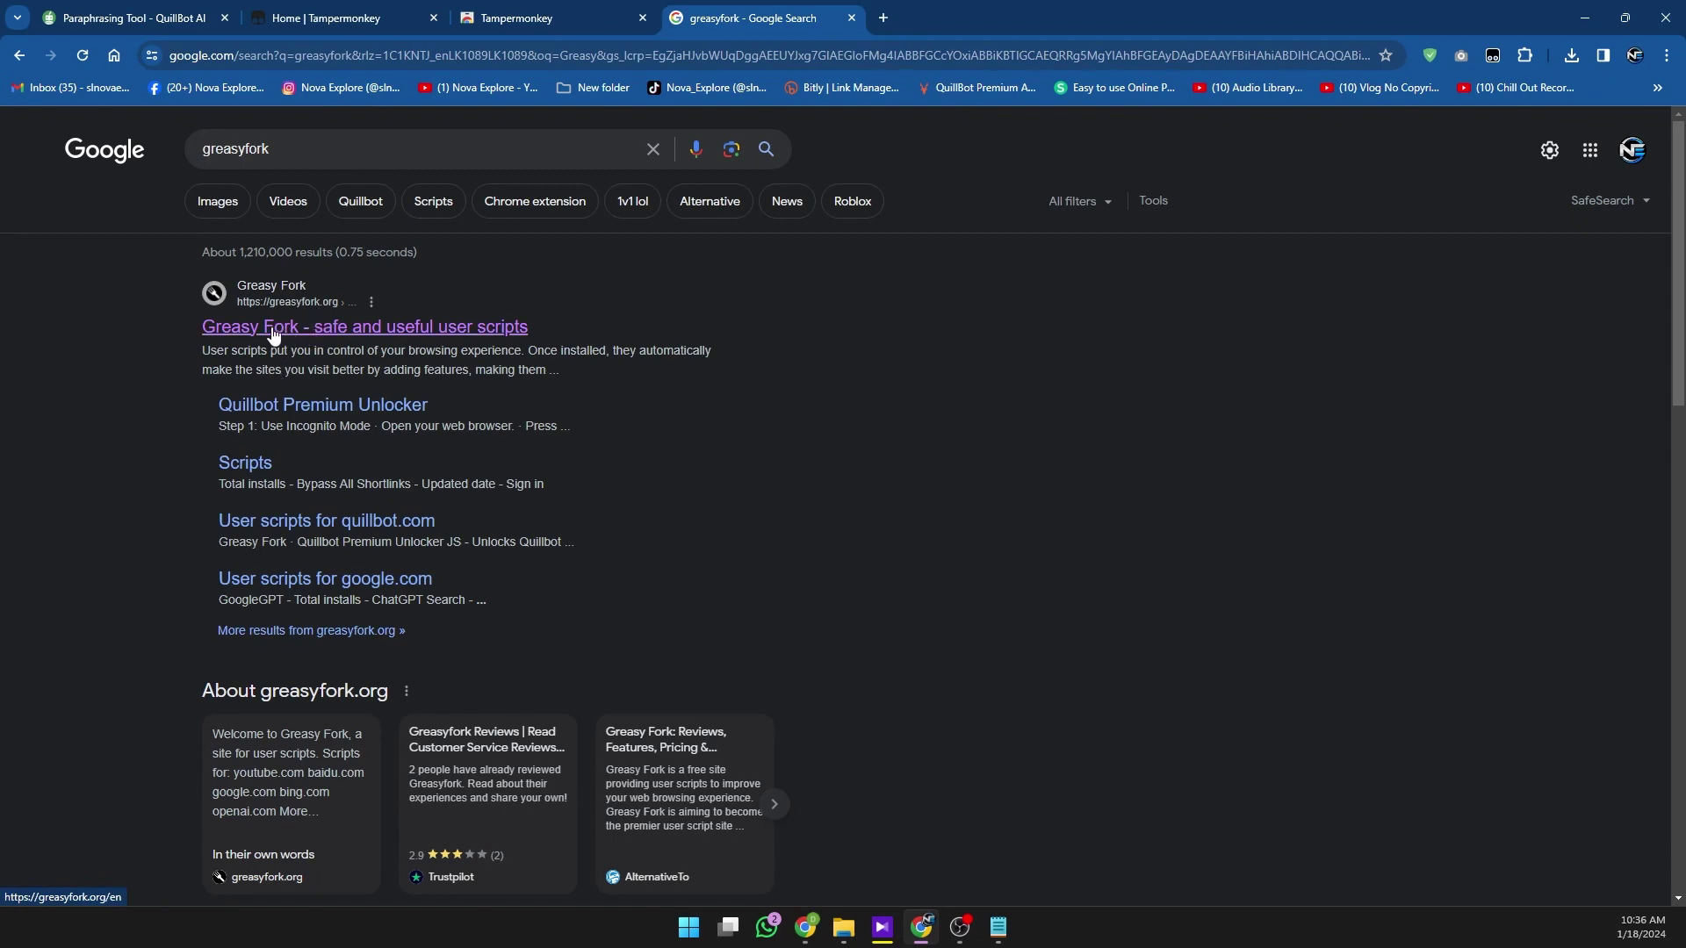
{"action": "left_click", "coordinate": [272, 333]}
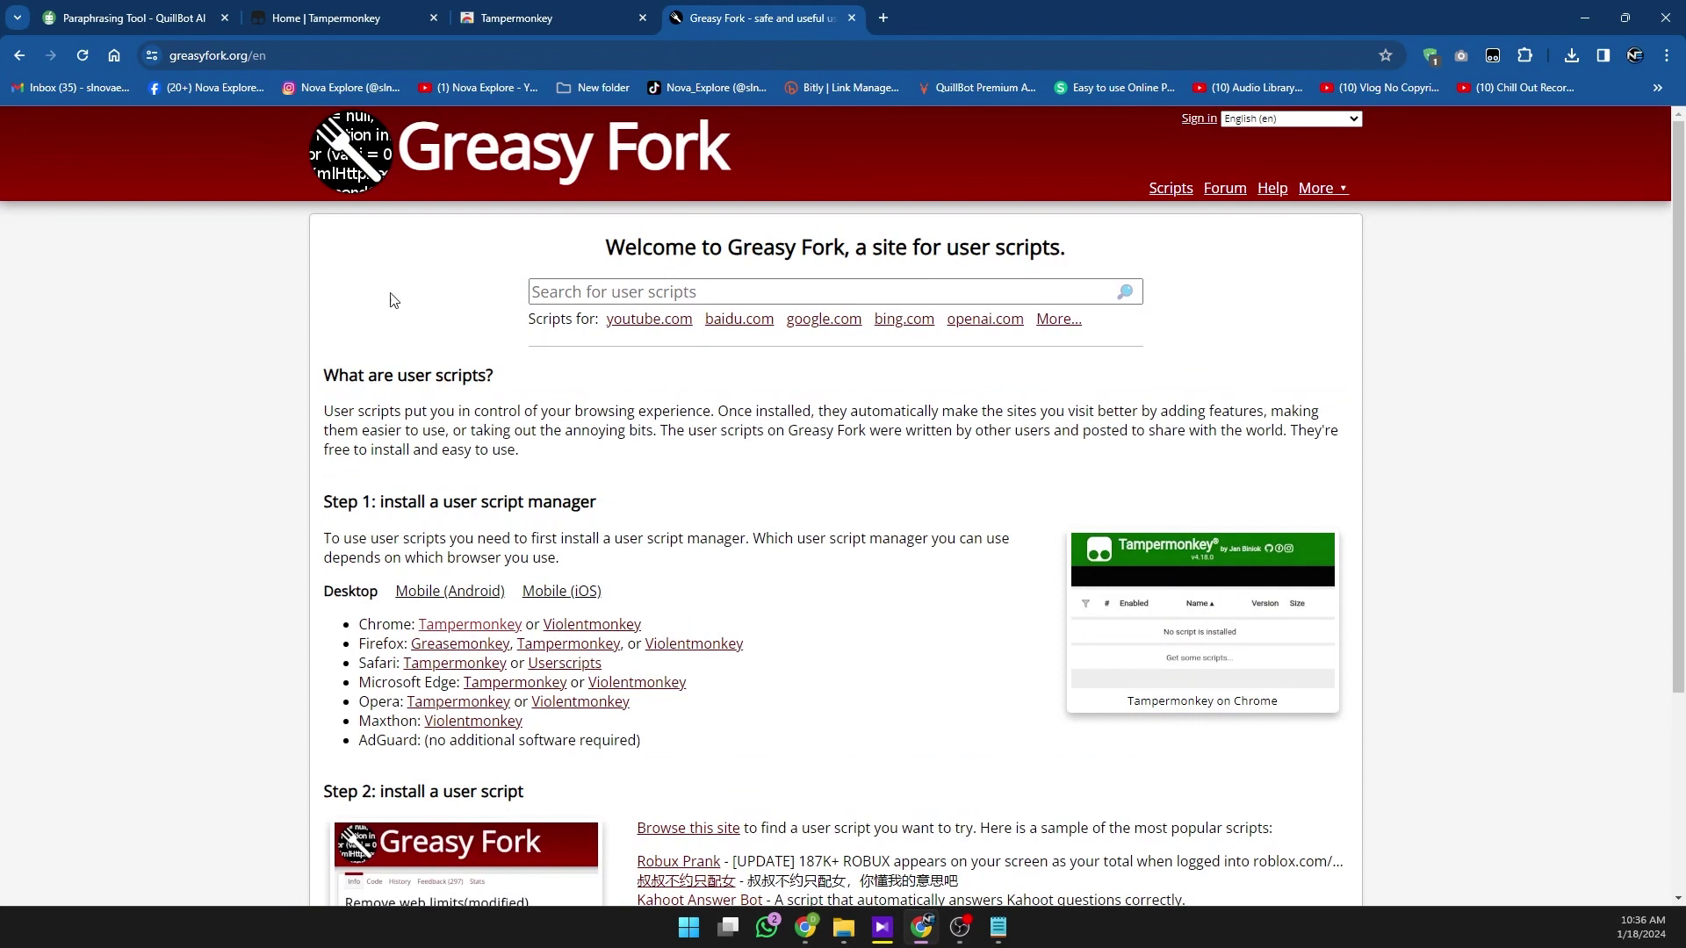
{"action": "left_click", "coordinate": [606, 291]}
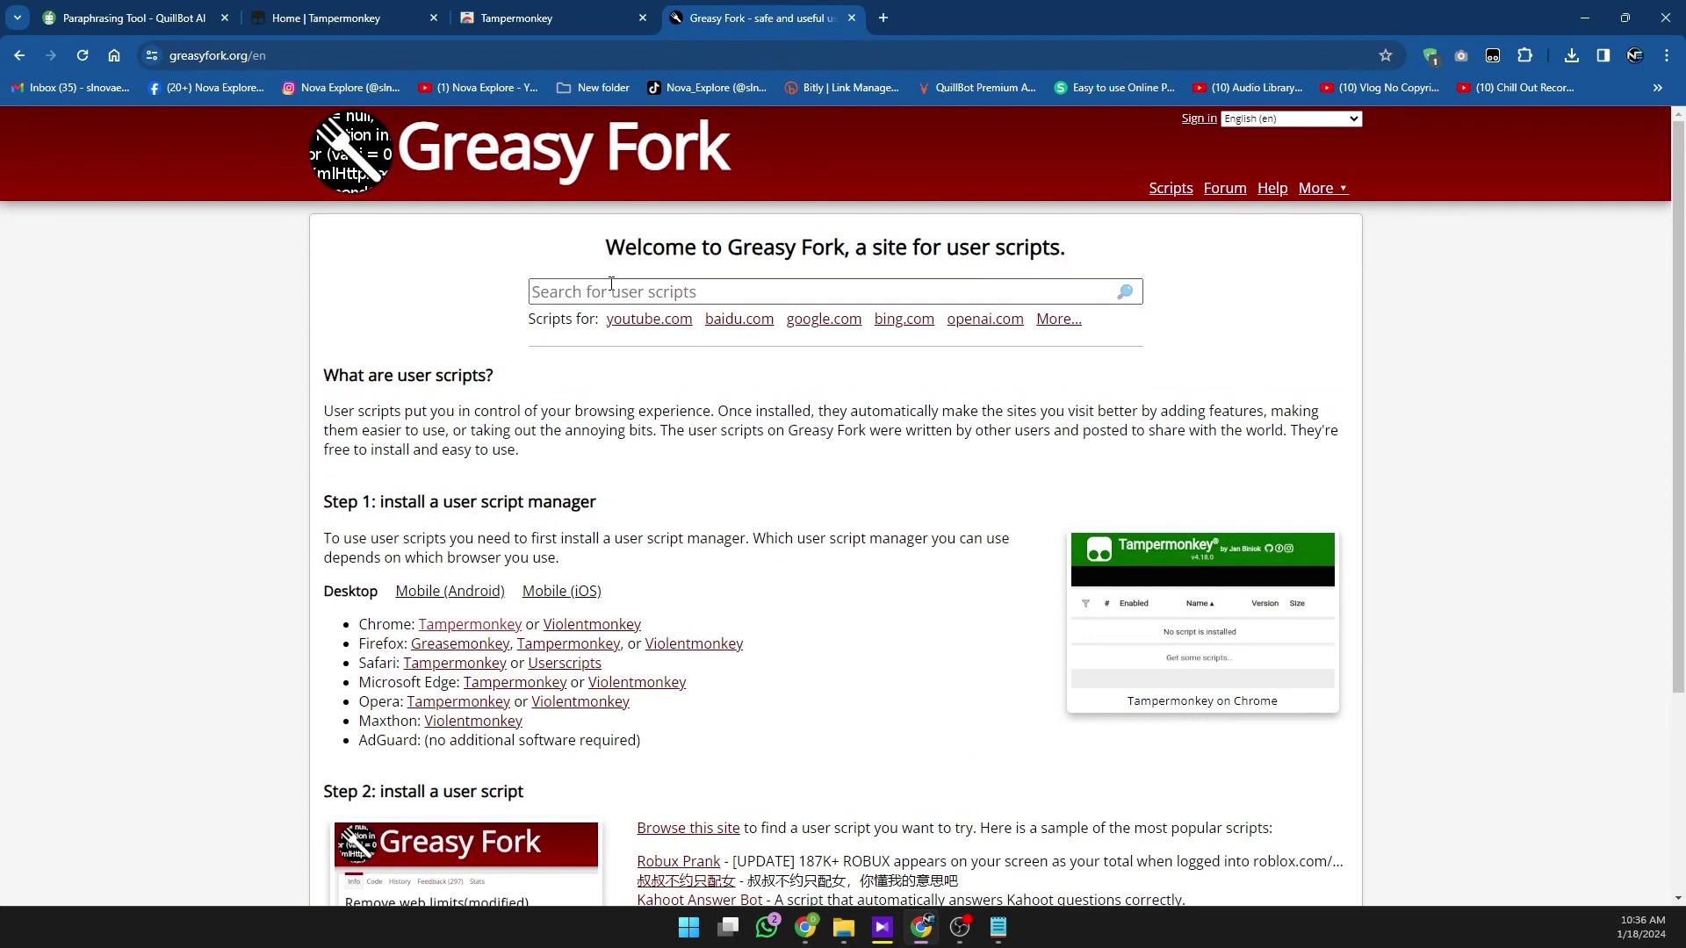
Search Greasy Fork for 'Quillbot' and open the Quillbot Premium Unlocker script page.
{"action": "left_click", "coordinate": [590, 293]}
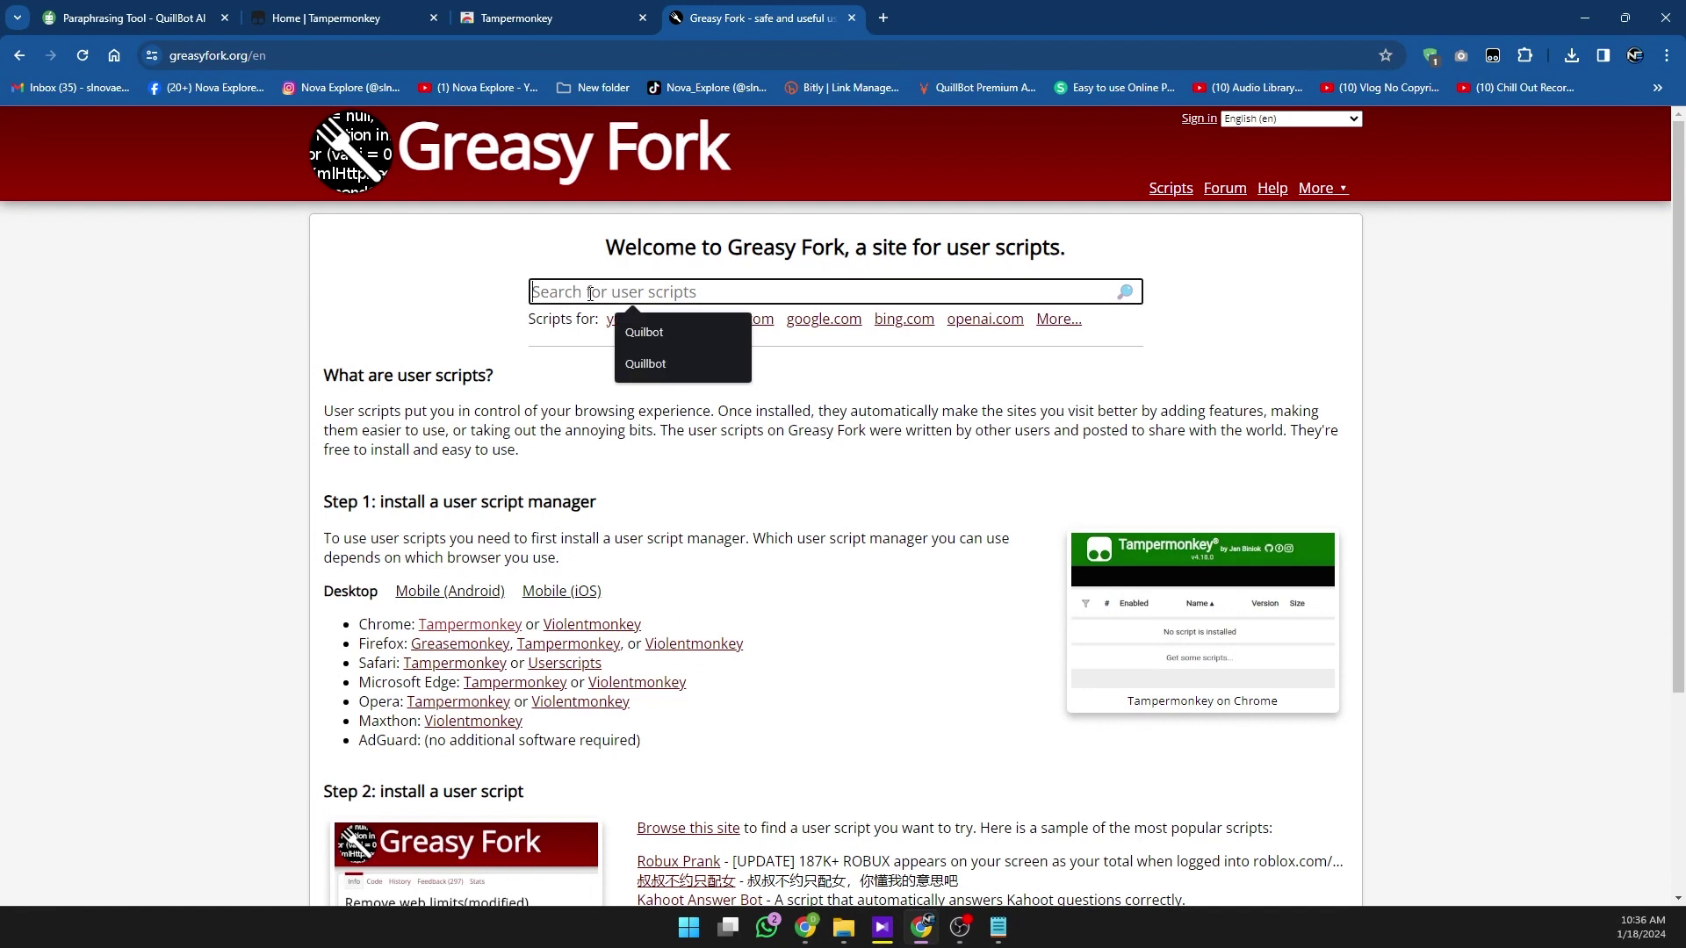
{"action": "type", "text": "Quil"}
{"action": "type", "text": "lbot"}
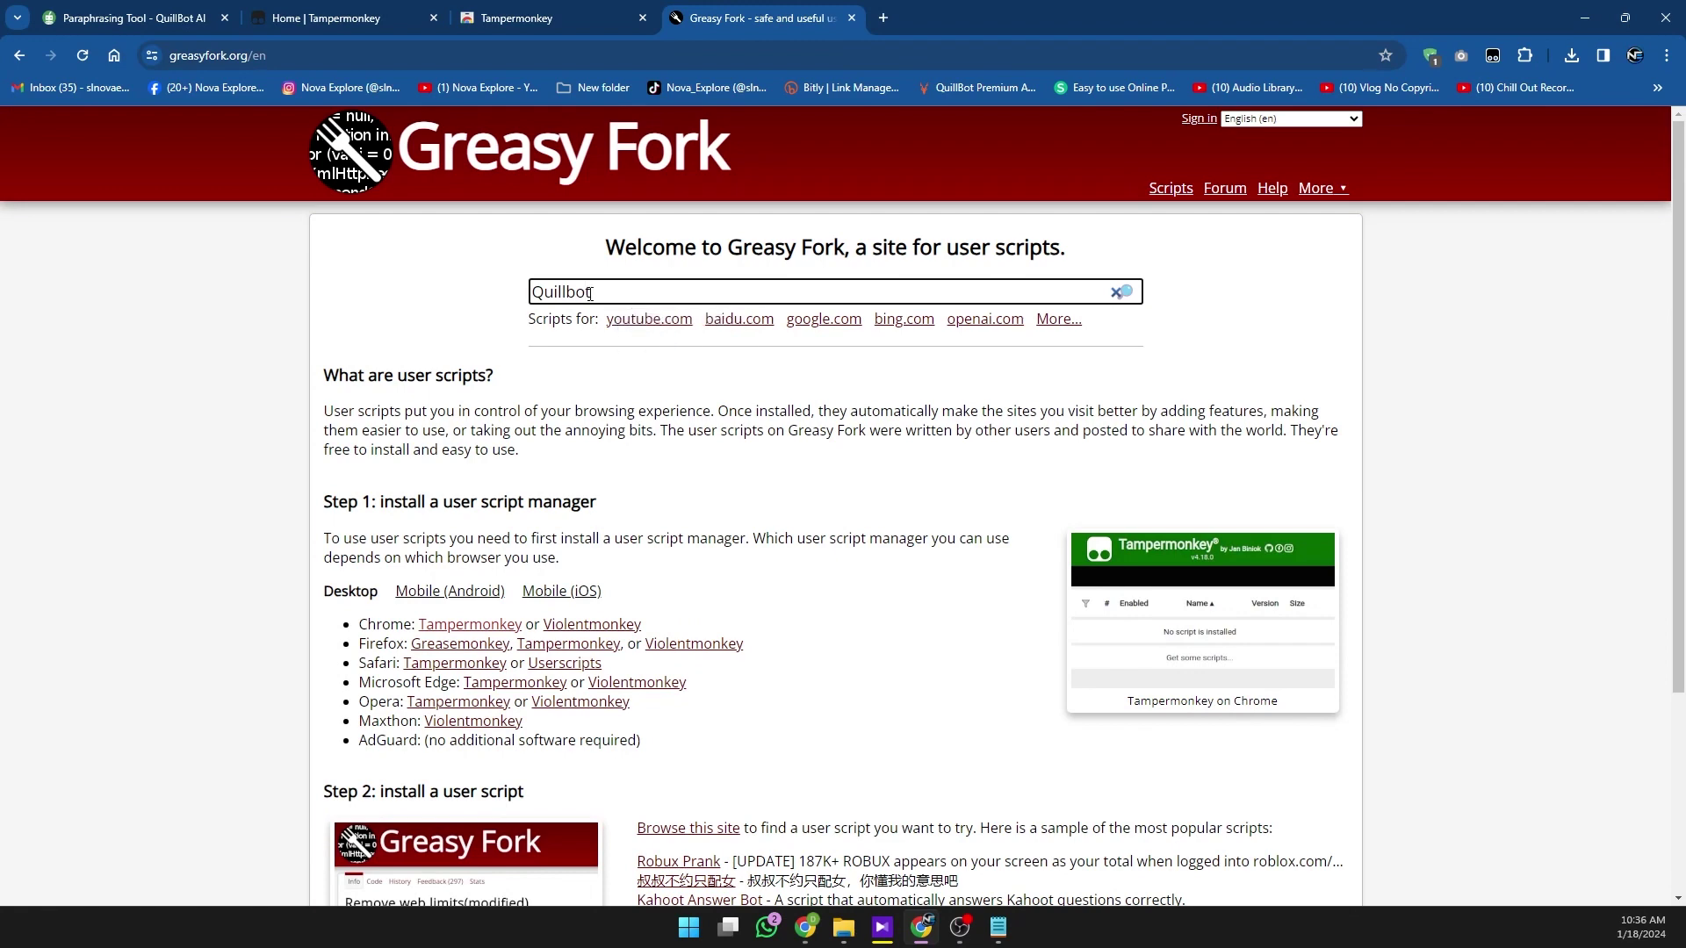
{"action": "key", "text": "Return"}
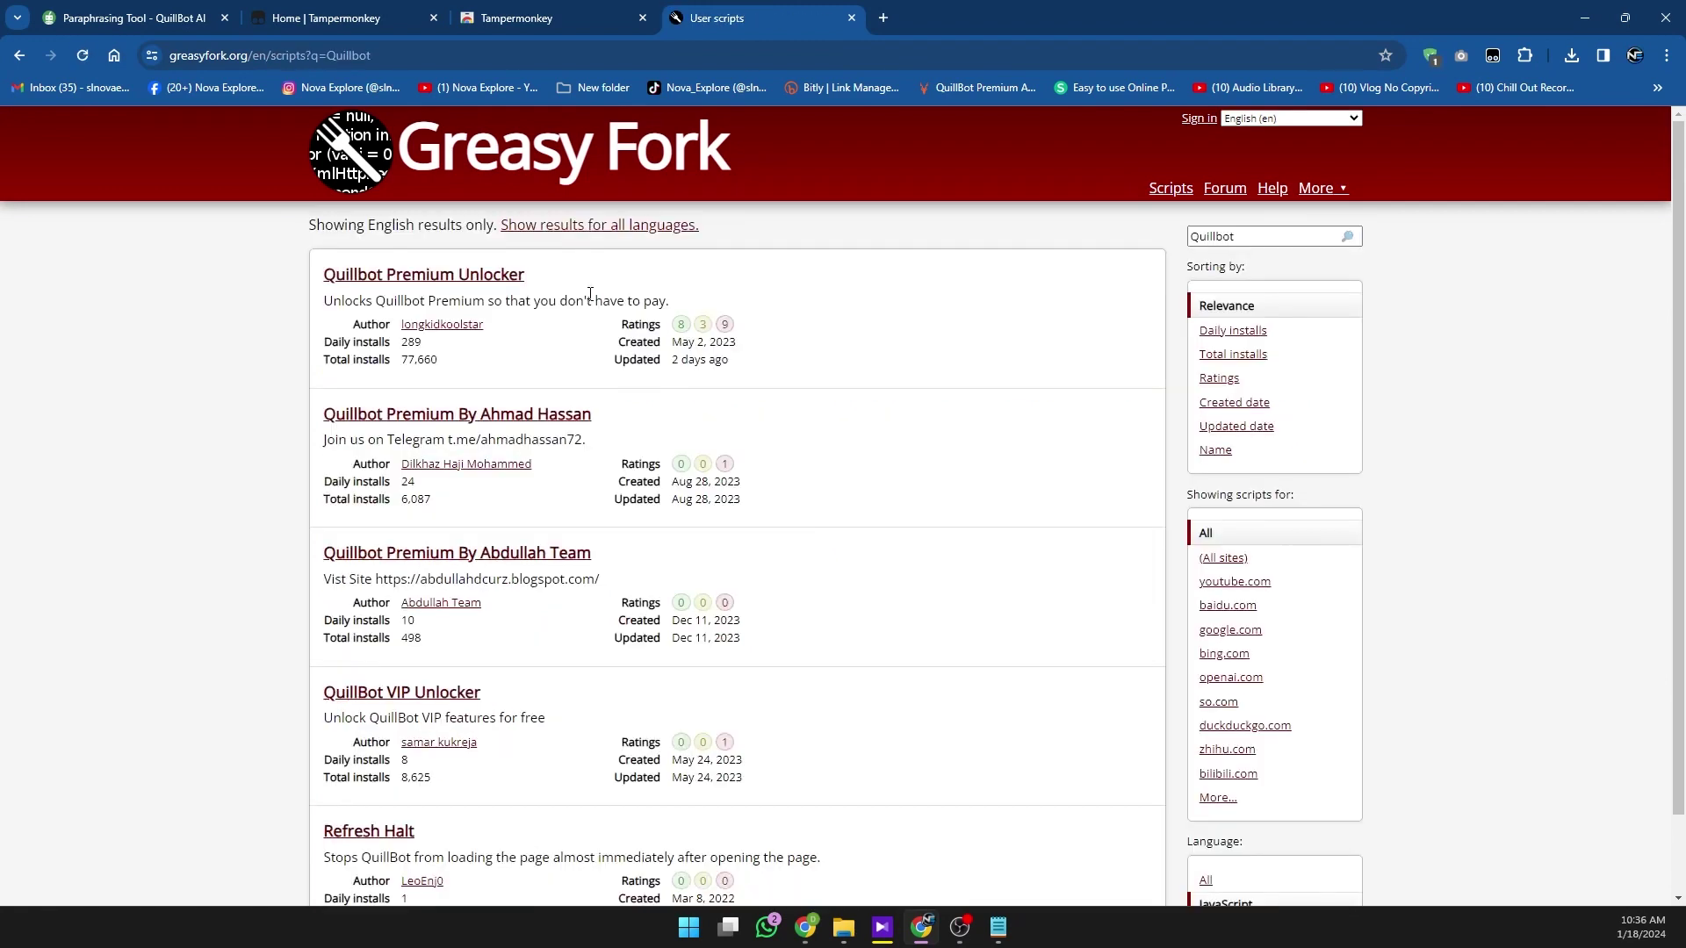
{"action": "scroll", "coordinate": [609, 551], "scroll_direction": "down", "scroll_amount": 1}
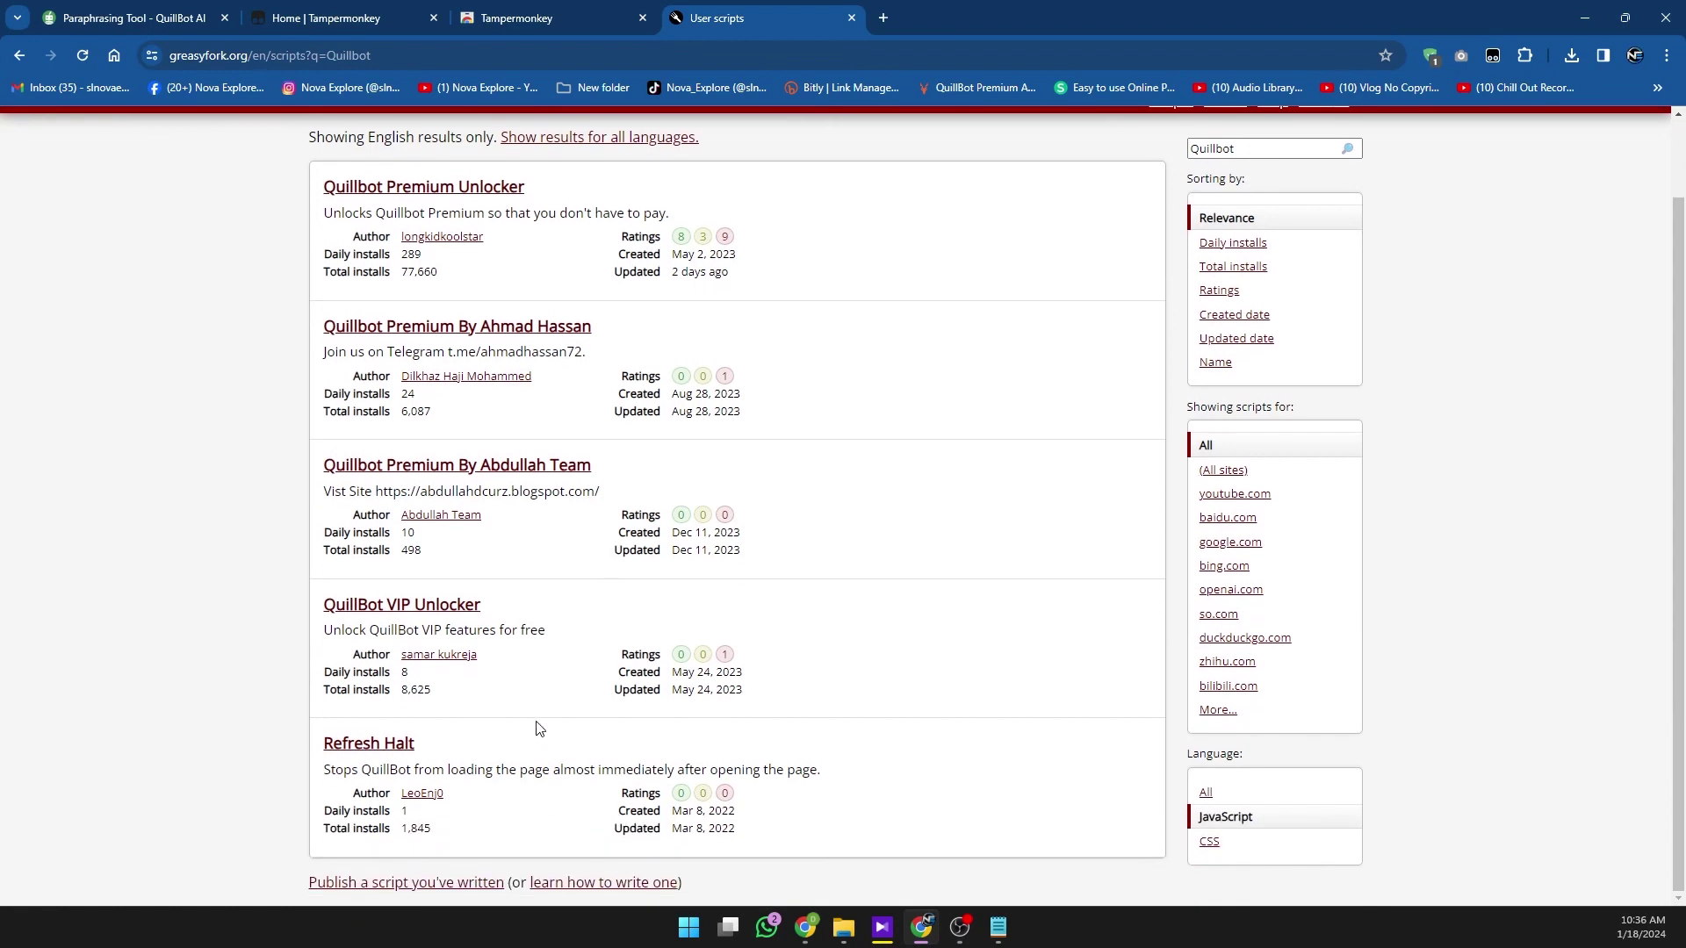
{"action": "scroll", "coordinate": [532, 694], "scroll_direction": "up", "scroll_amount": 1}
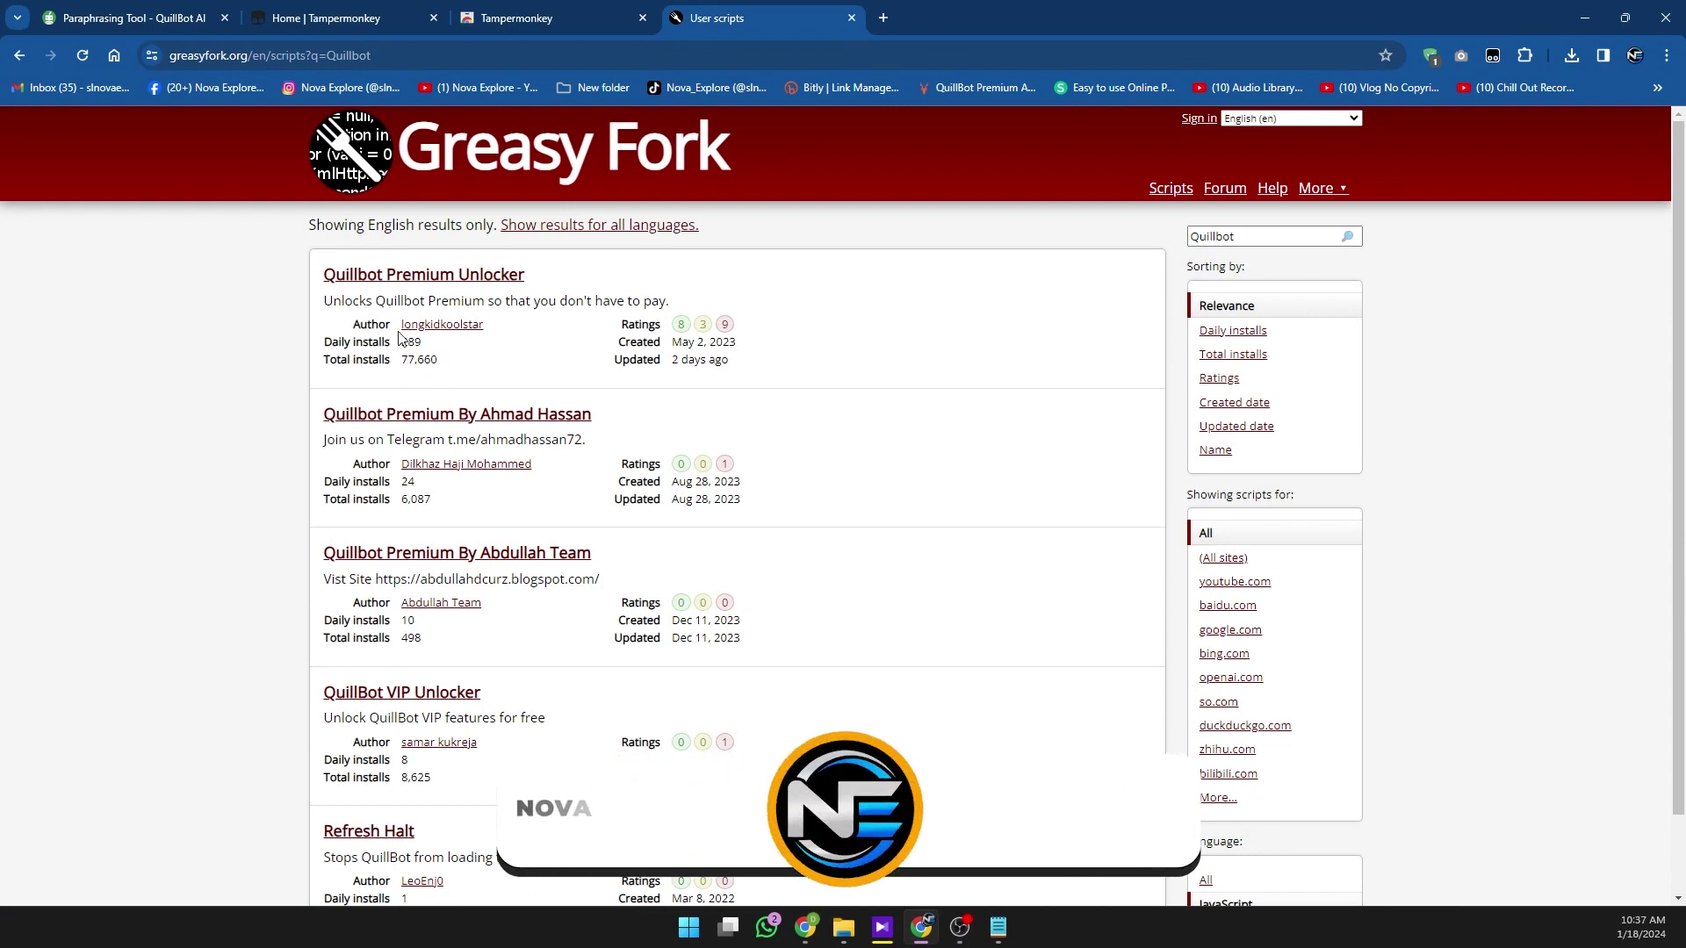
{"action": "left_click", "coordinate": [421, 282]}
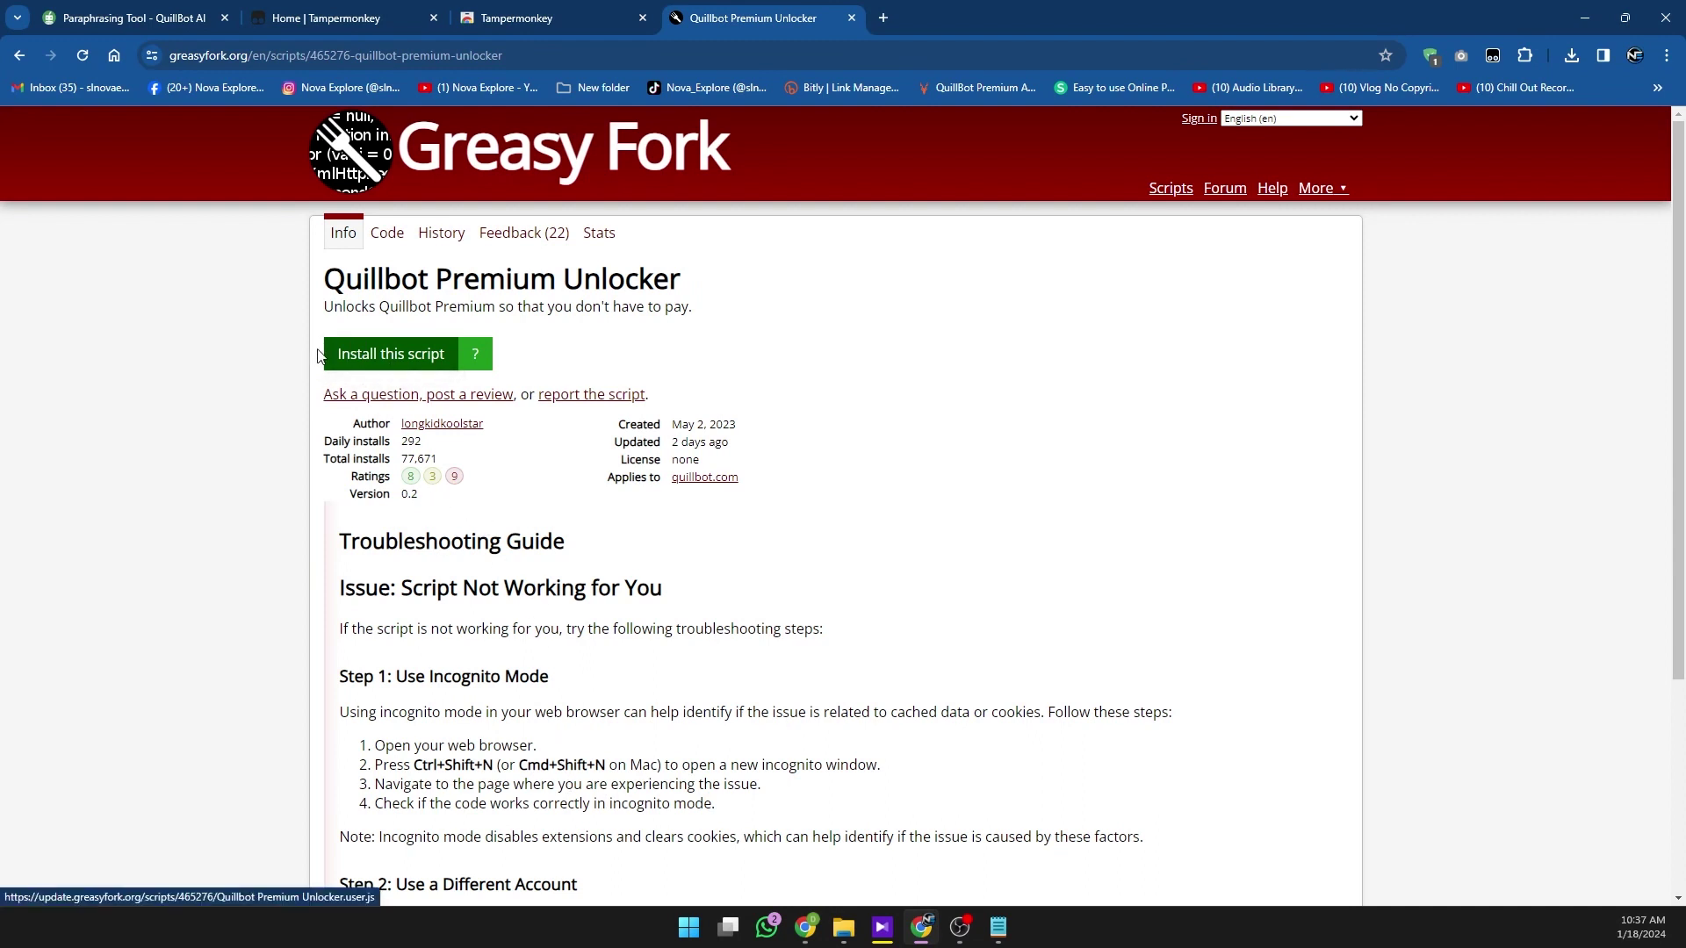
{"action": "left_click", "coordinate": [381, 361]}
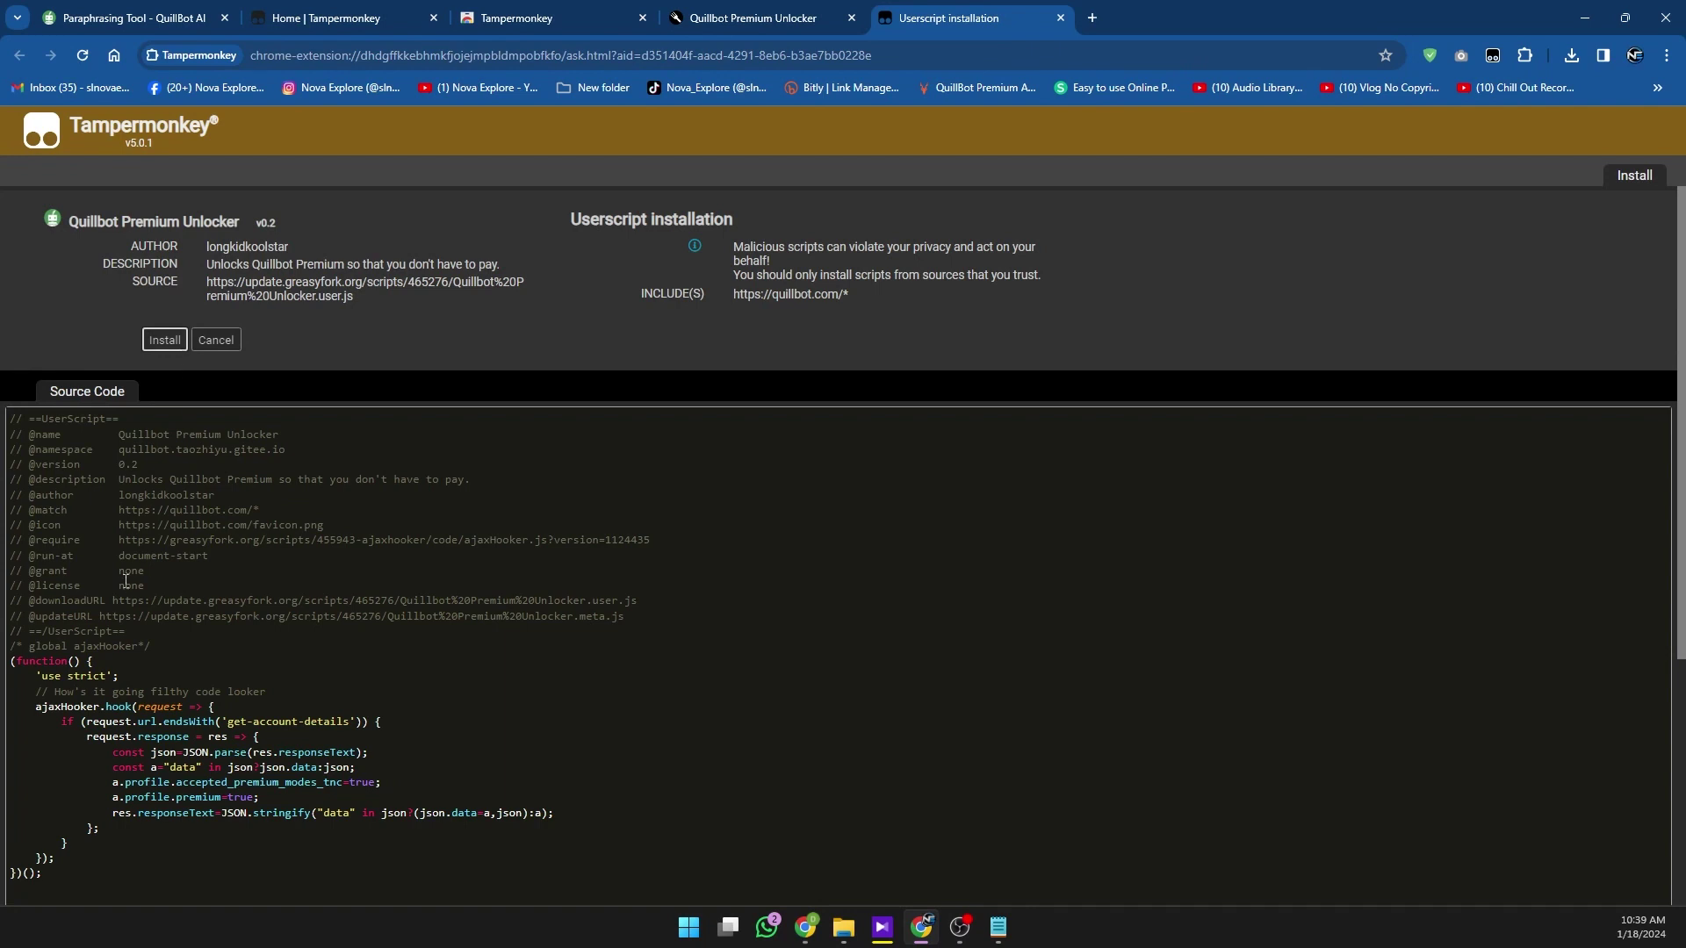
Confirm installing the Quillbot Premium Unlocker v0.2 userscript in Tampermonkey.
{"action": "left_click", "coordinate": [163, 342]}
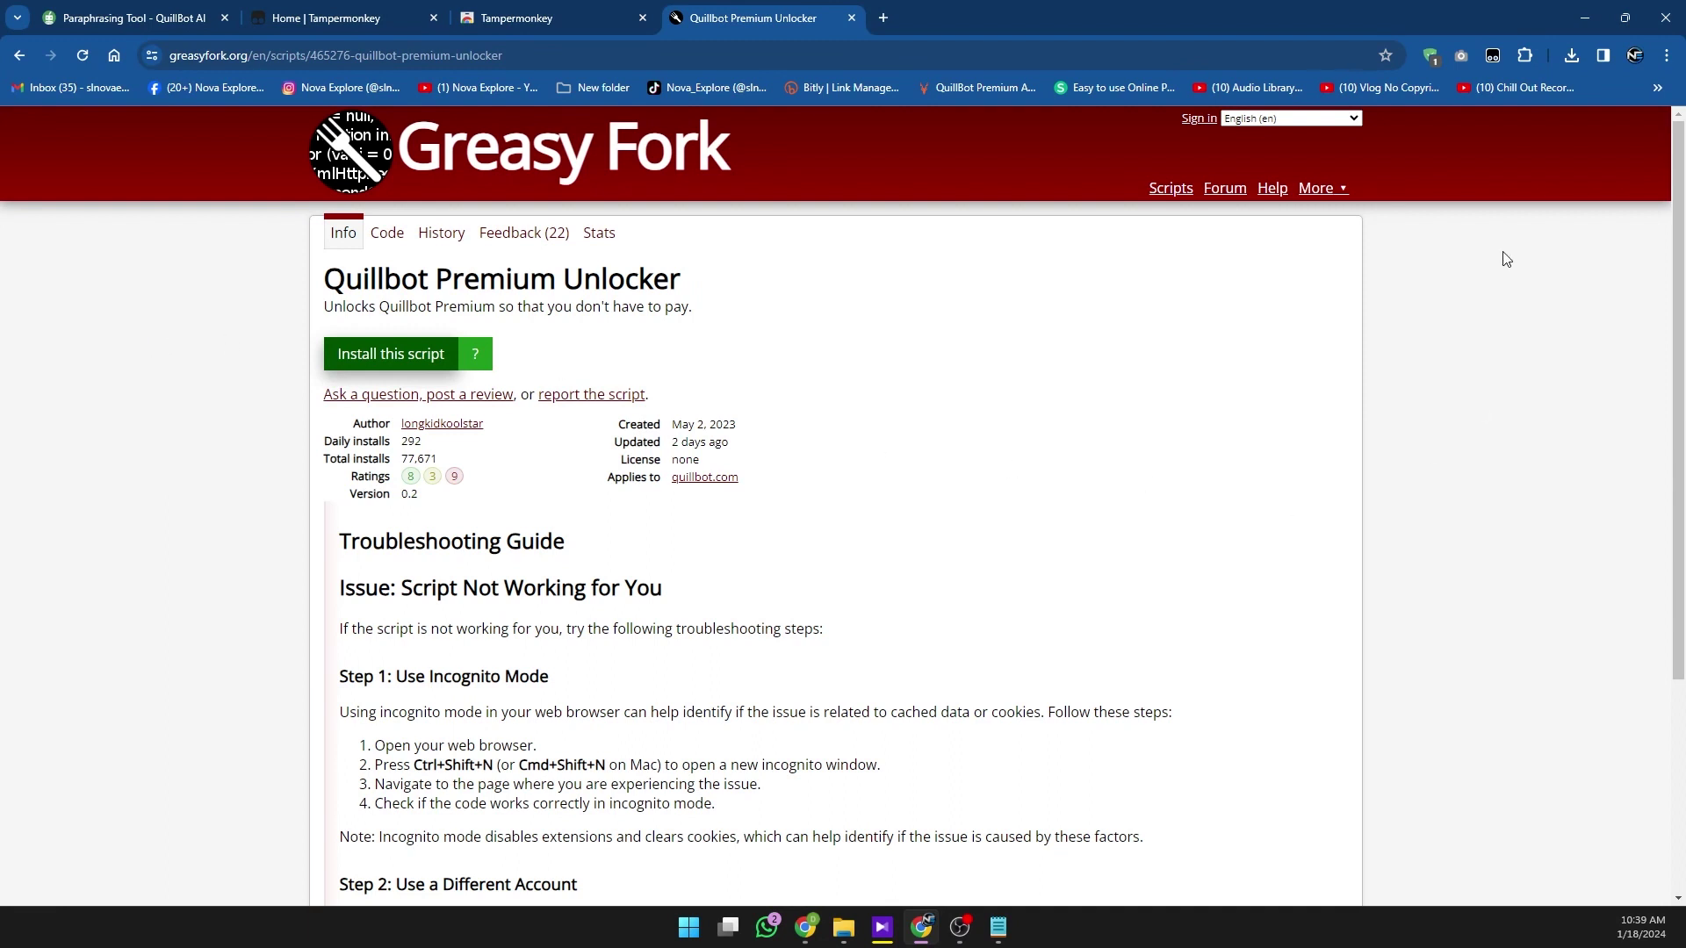
Confirm the unlocker appears in the Tampermonkey Dashboard, then reload the QuillBot Paraphraser tab.
{"action": "left_click", "coordinate": [1493, 58]}
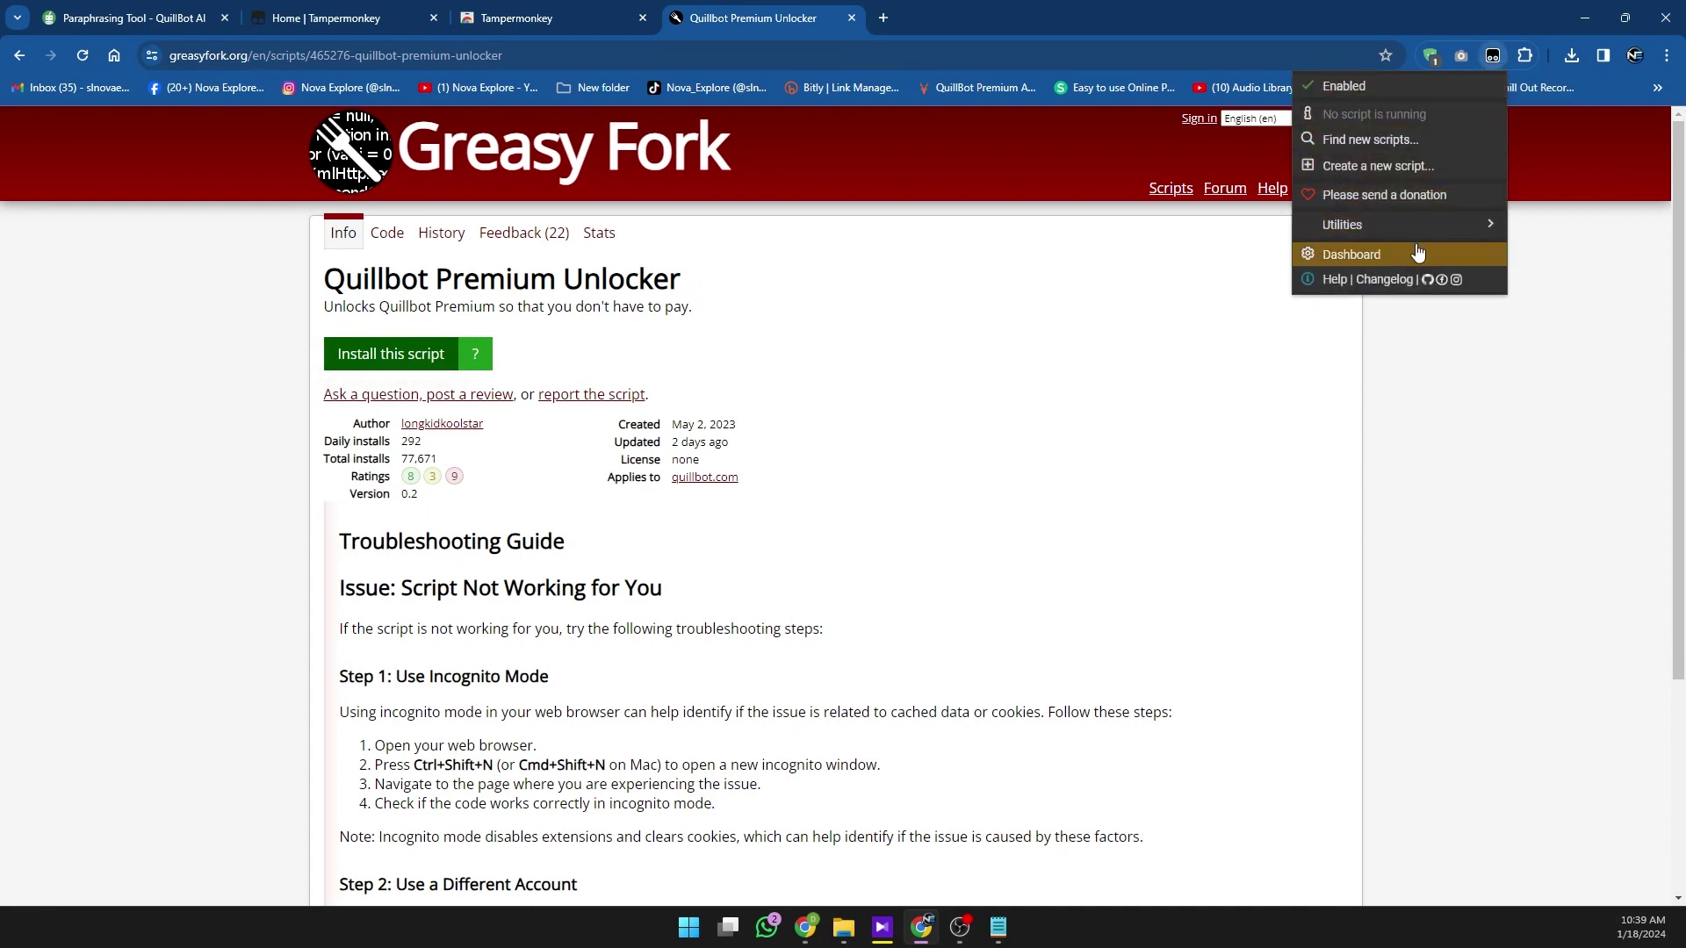
{"action": "left_click", "coordinate": [1364, 256]}
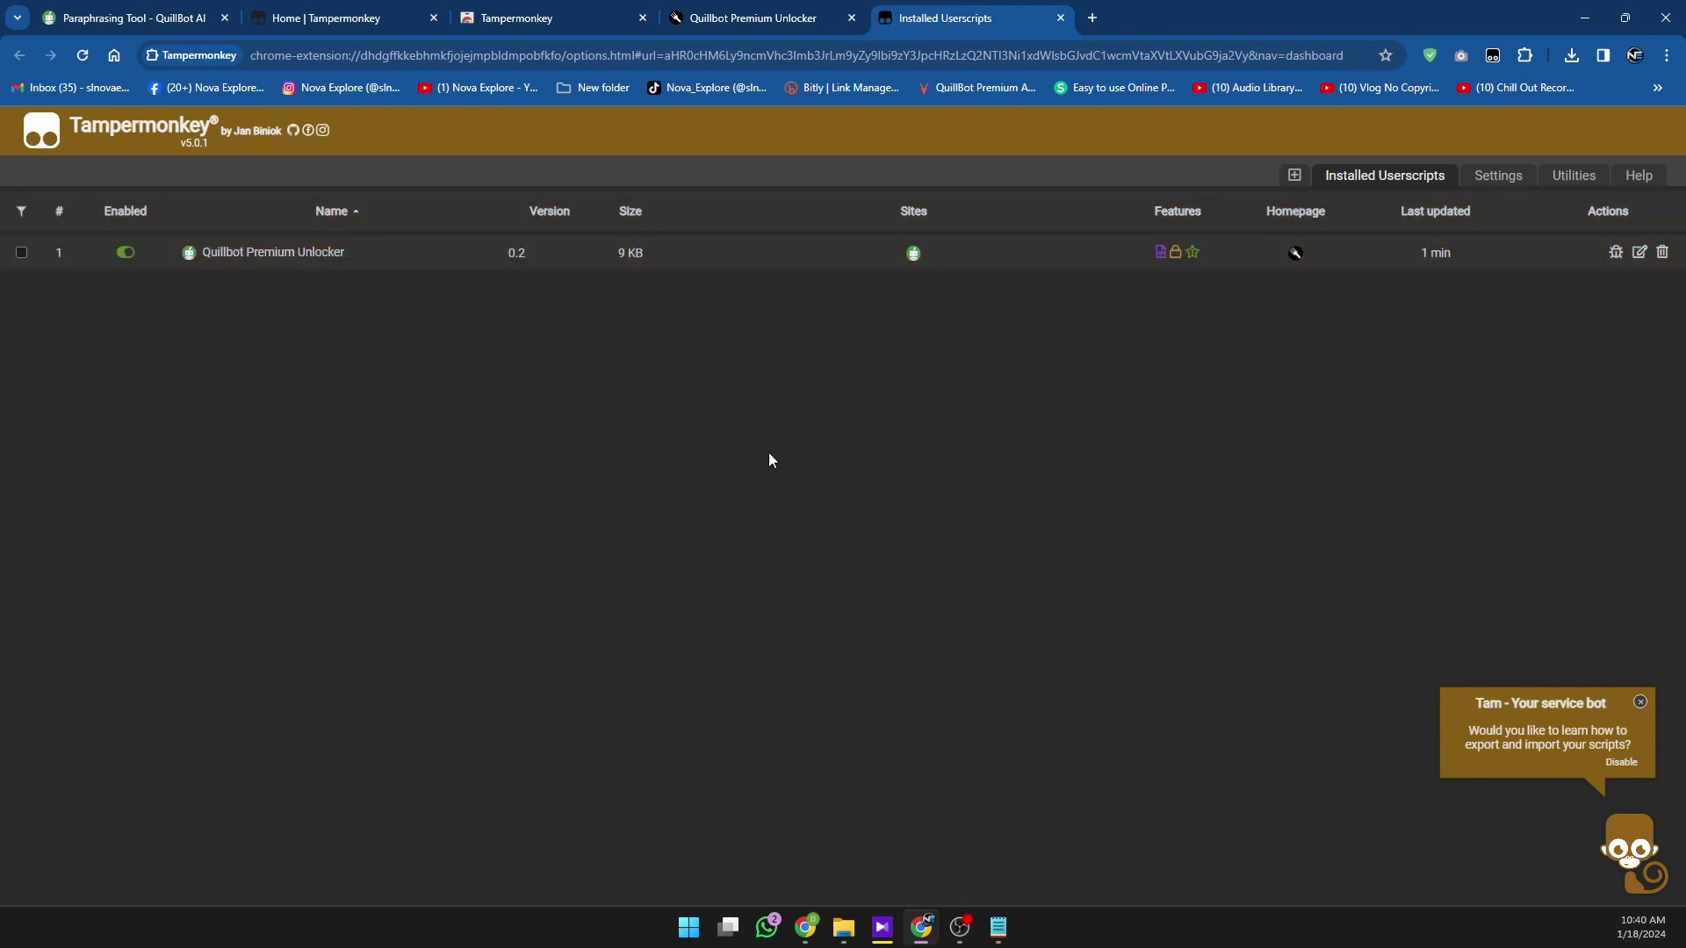
{"action": "left_click", "coordinate": [118, 25]}
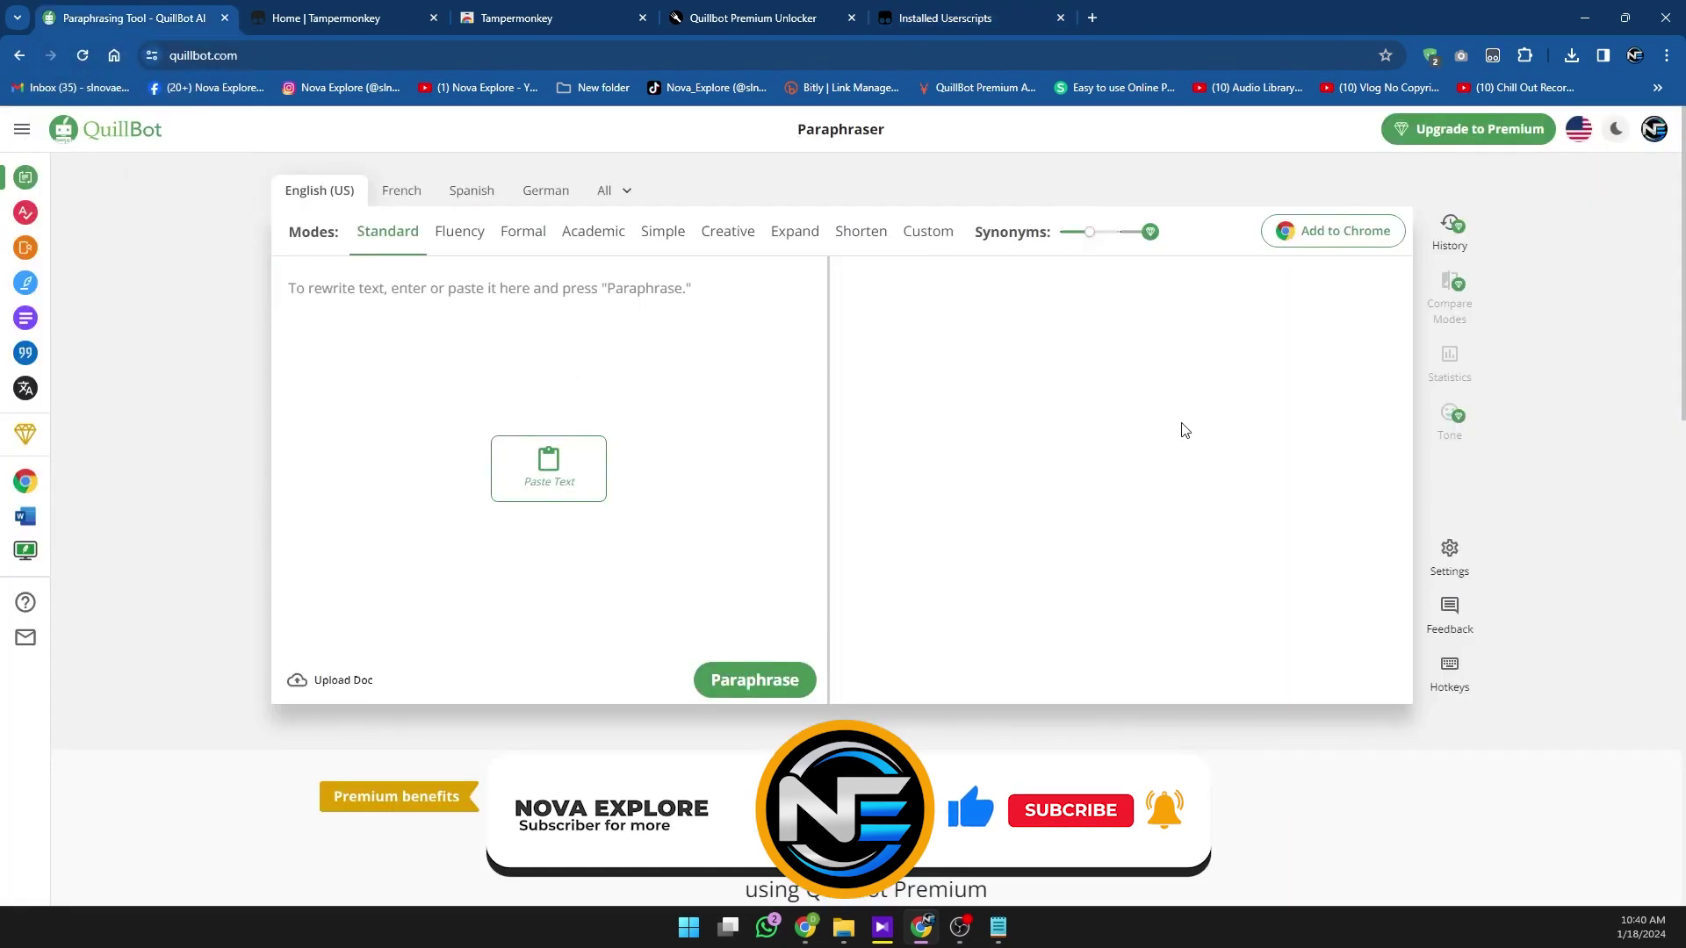
{"action": "left_click", "coordinate": [82, 56]}
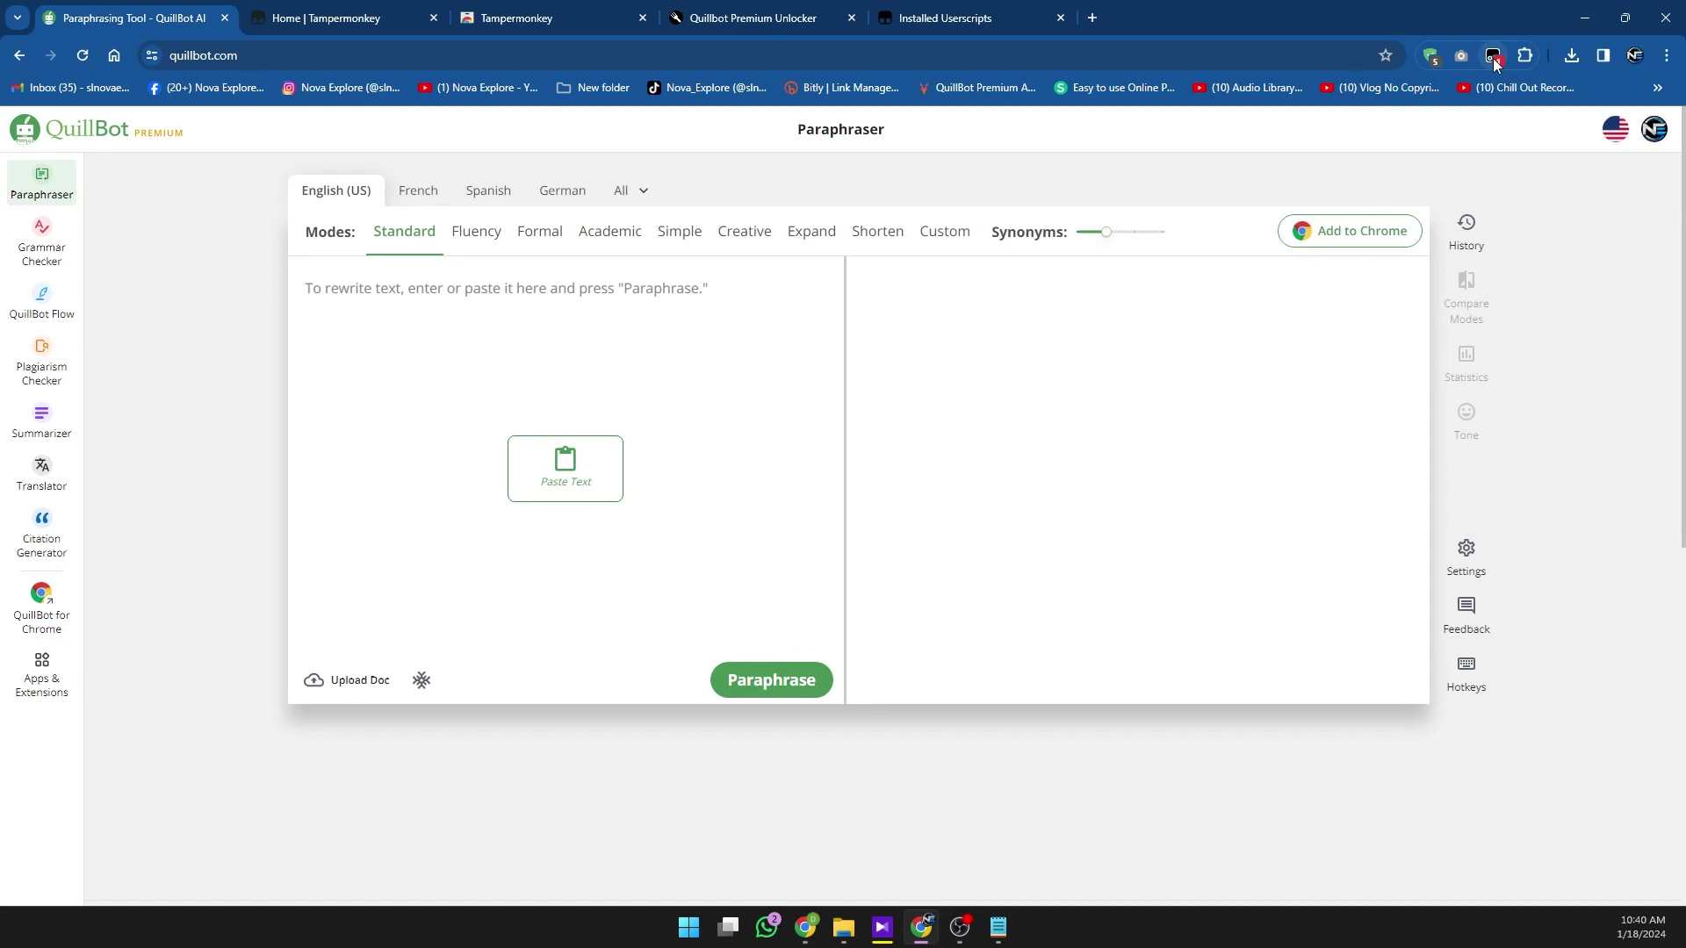
Verify in the Tampermonkey menu that Quillbot Premium Unlocker is running on quillbot.com.
{"action": "left_click", "coordinate": [1493, 58]}
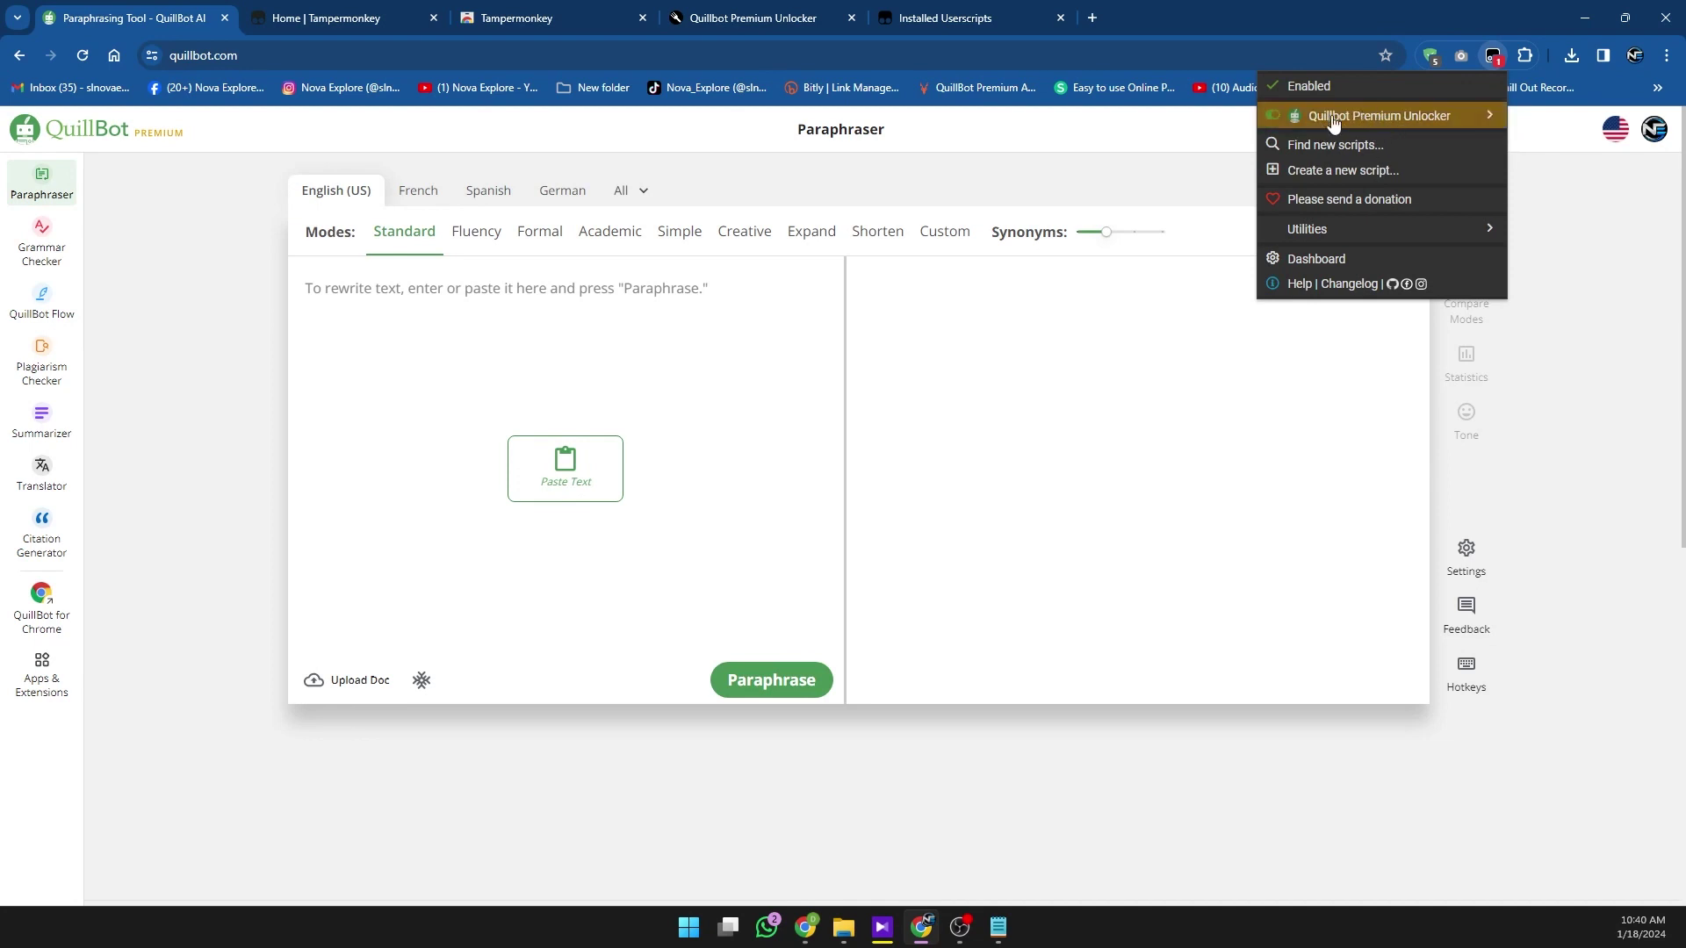
{"action": "left_click", "coordinate": [1141, 167]}
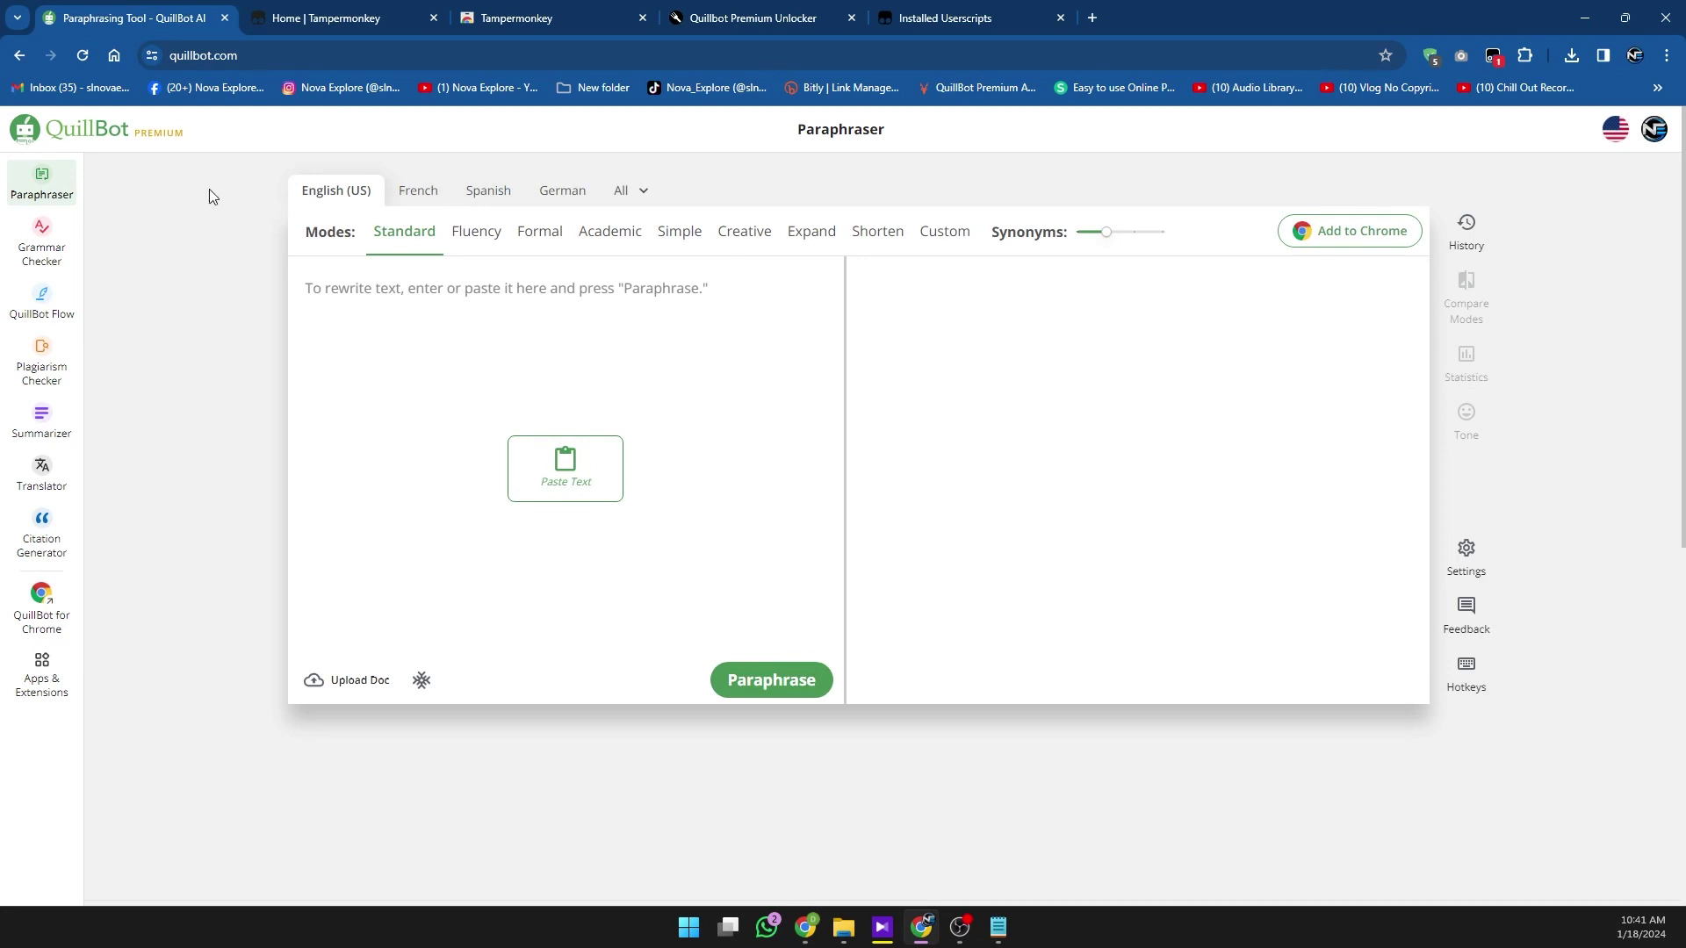